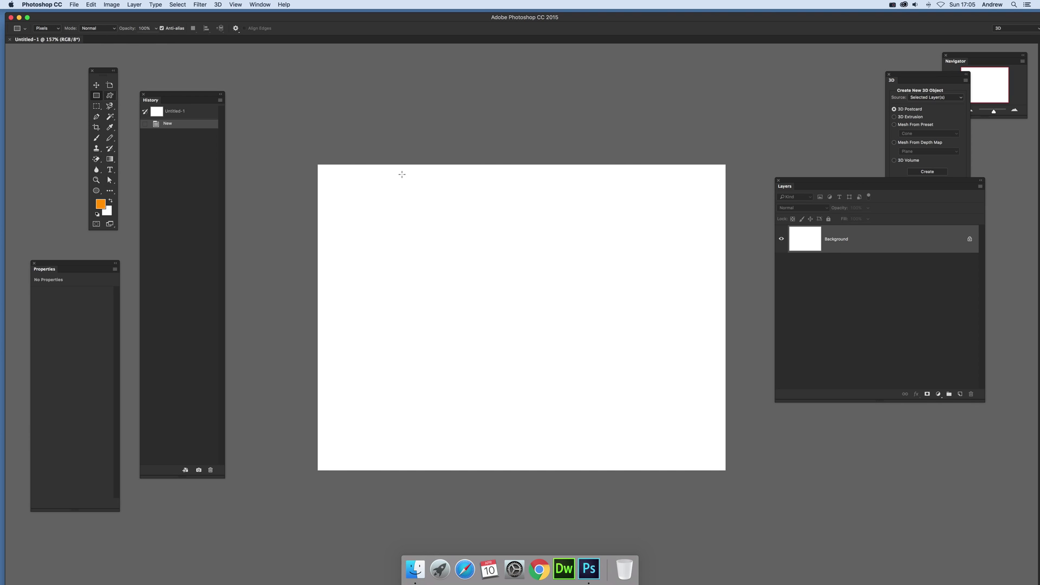
# Drag an orange rectangle across the entire Untitled-1 canvas.
pyautogui.moveTo(311, 157); pyautogui.dragTo(761, 488)
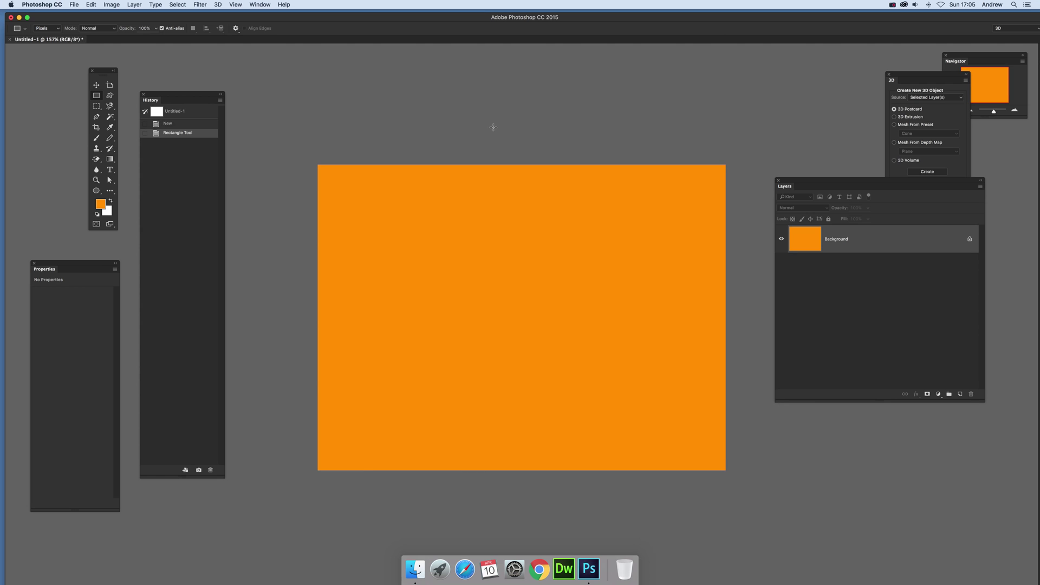
# Start Place Embedded and preview trefoil designs in the PNG and EPS folders.
pyautogui.click(77, 4)
pyautogui.moveTo(111, 118)
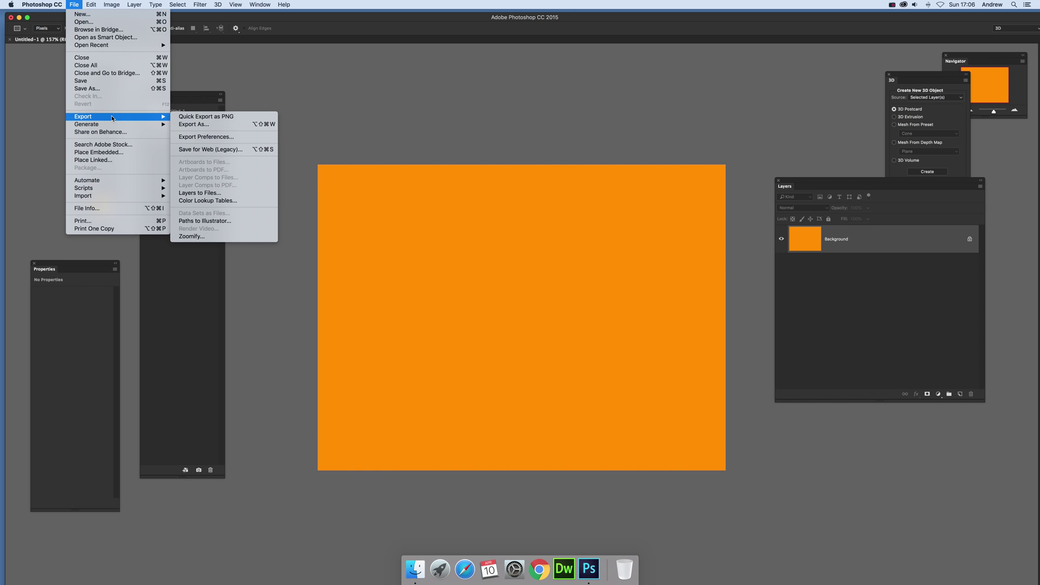
pyautogui.click(98, 153)
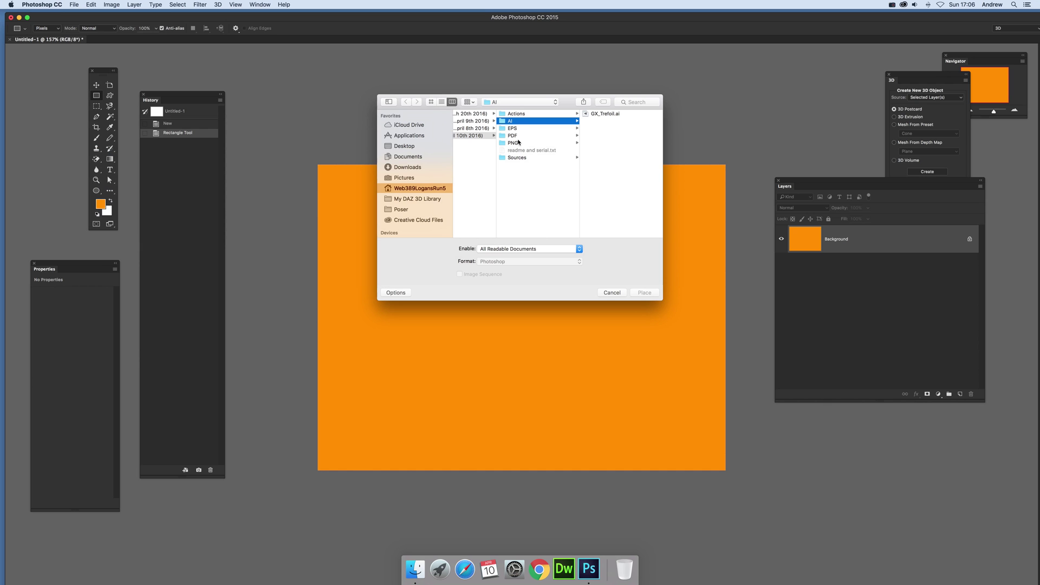
pyautogui.click(513, 143)
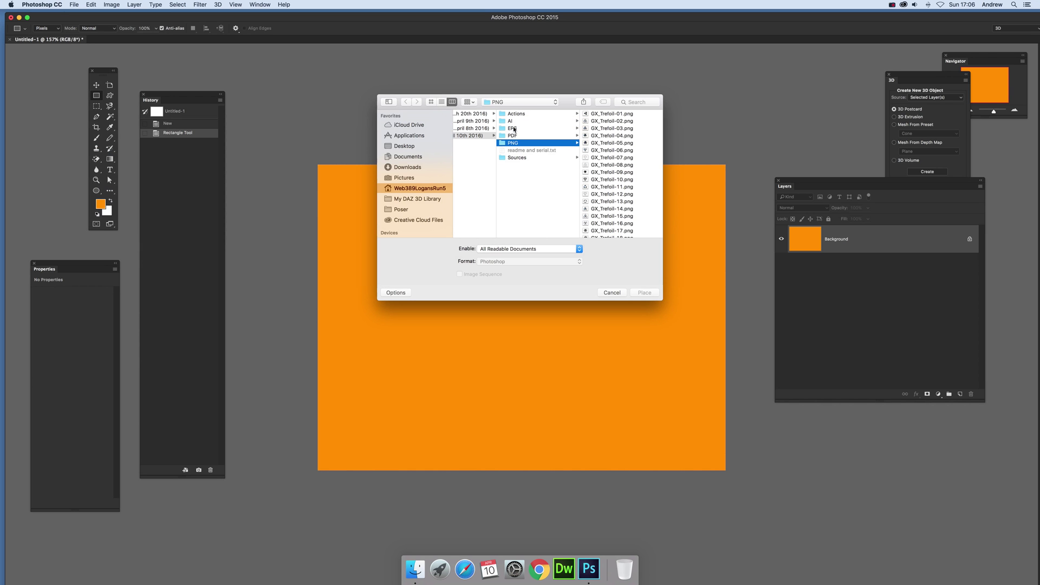
pyautogui.click(513, 128)
pyautogui.click(617, 165)
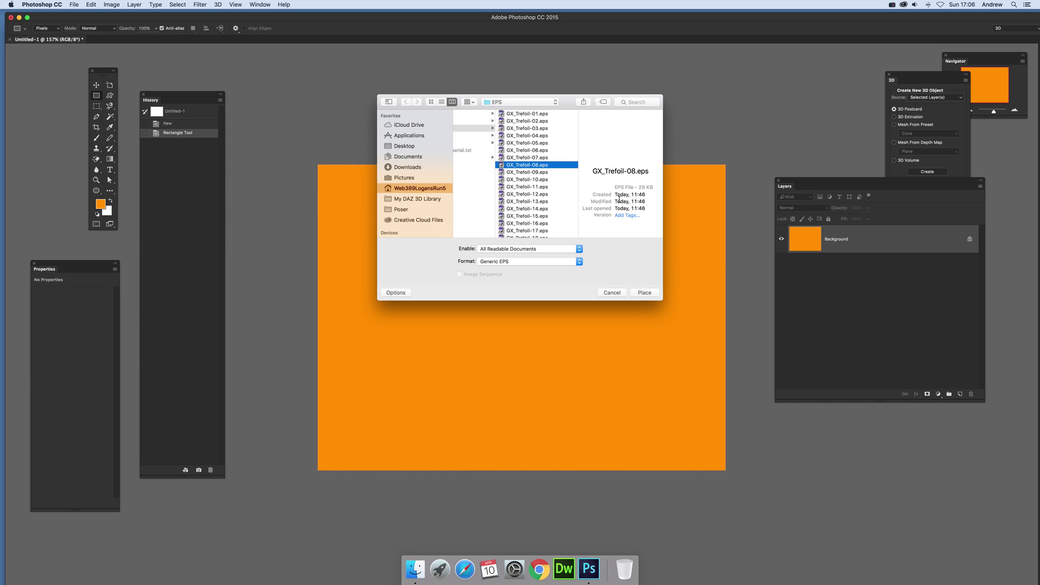
pyautogui.click(526, 201)
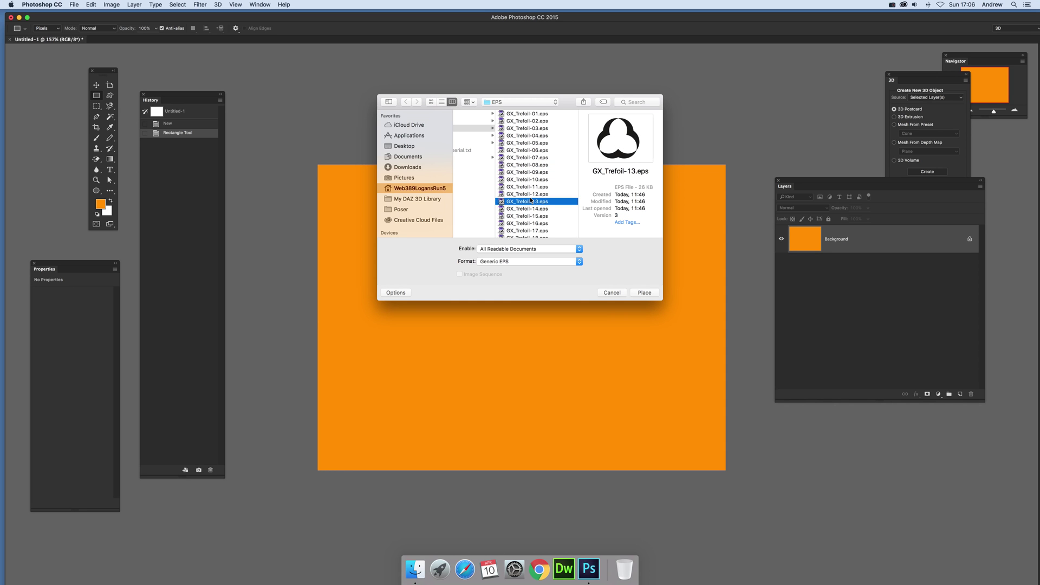
pyautogui.click(523, 223)
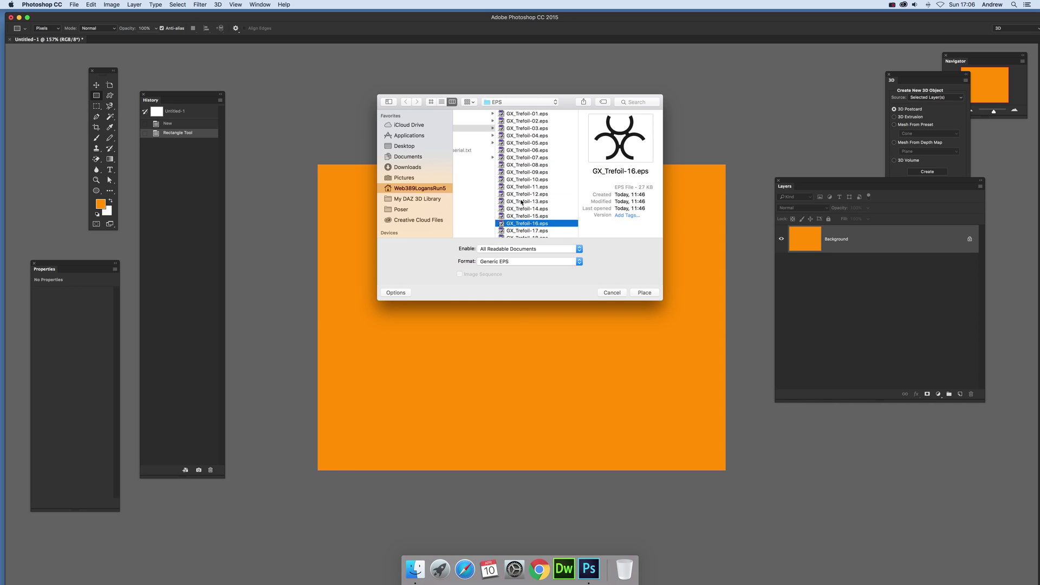
pyautogui.click(520, 202)
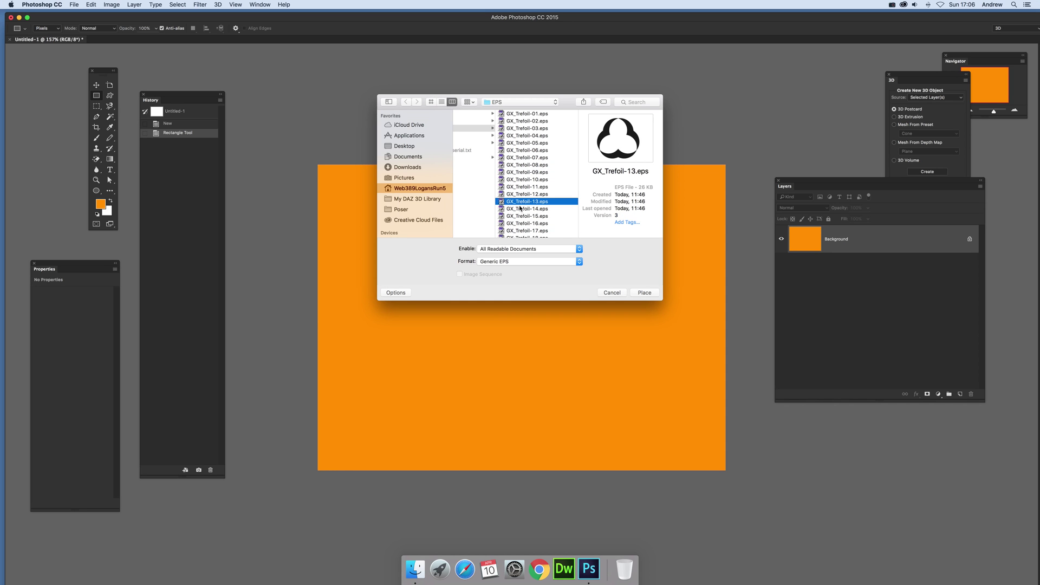
# Place GX_Trefoil-05.eps as an embedded layer and commit it at its size.
pyautogui.click(526, 157)
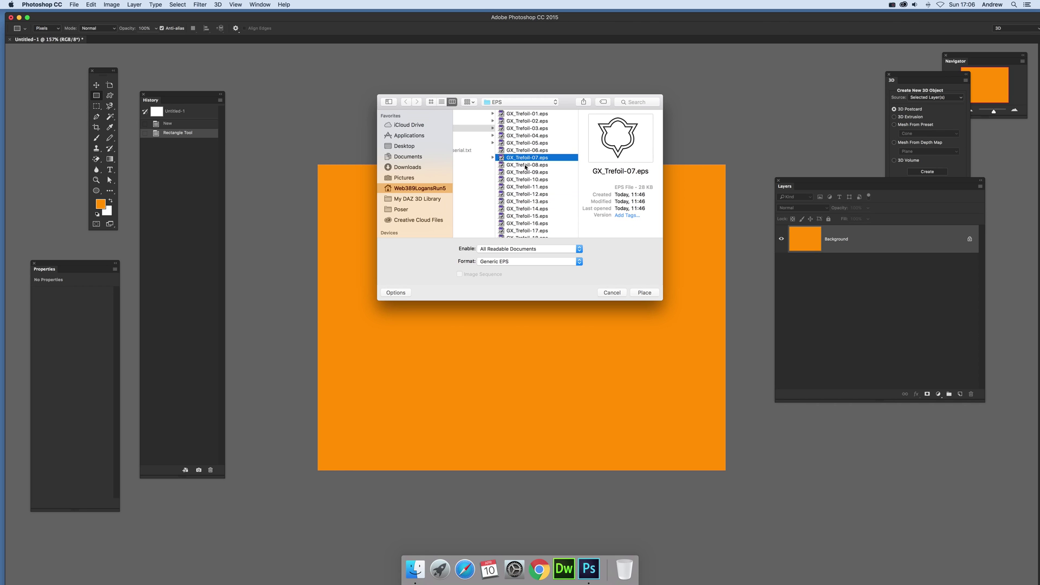
pyautogui.click(526, 166)
pyautogui.press('Down')
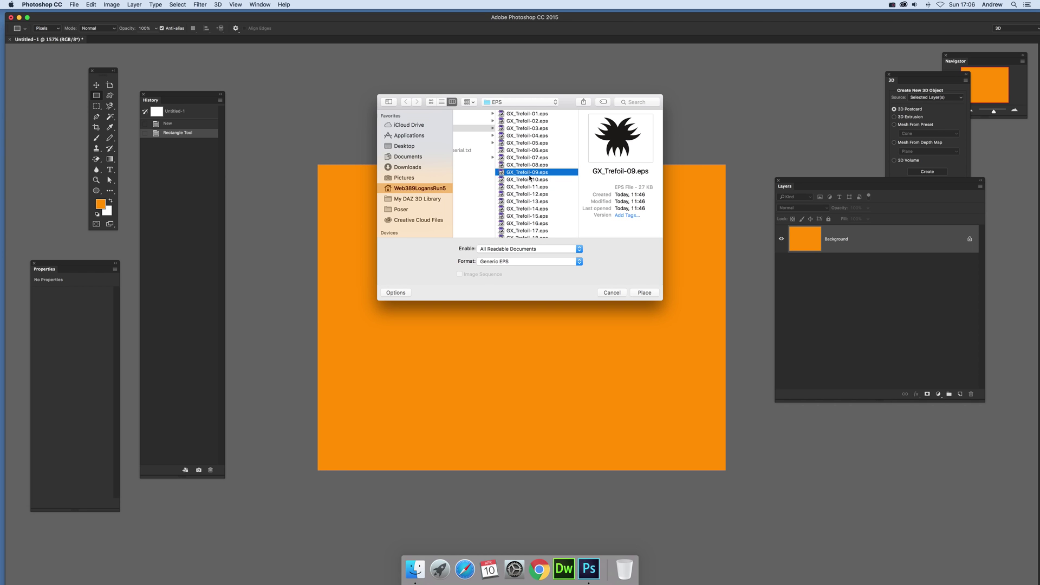
pyautogui.click(531, 143)
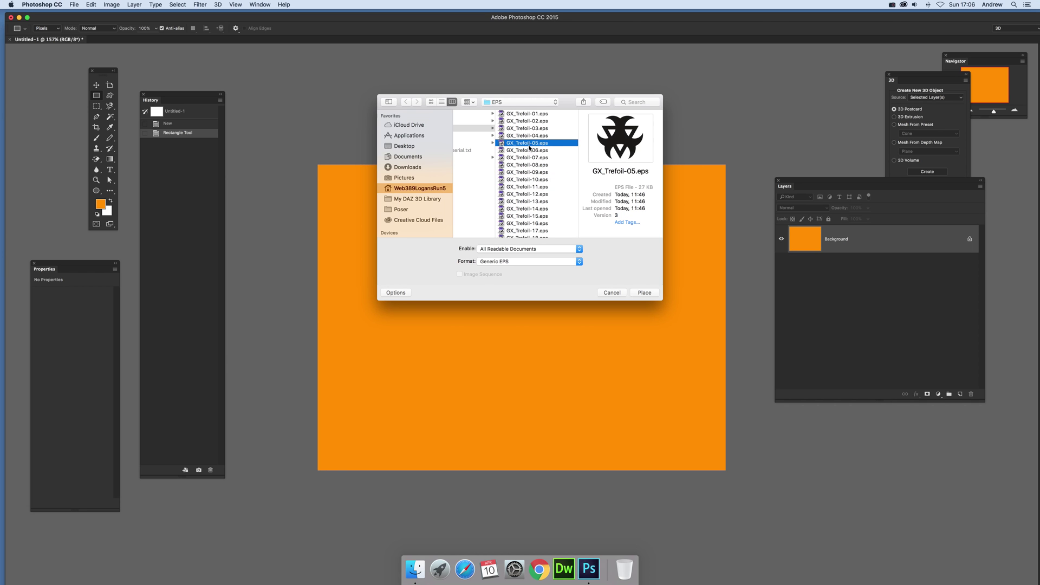
pyautogui.click(643, 294)
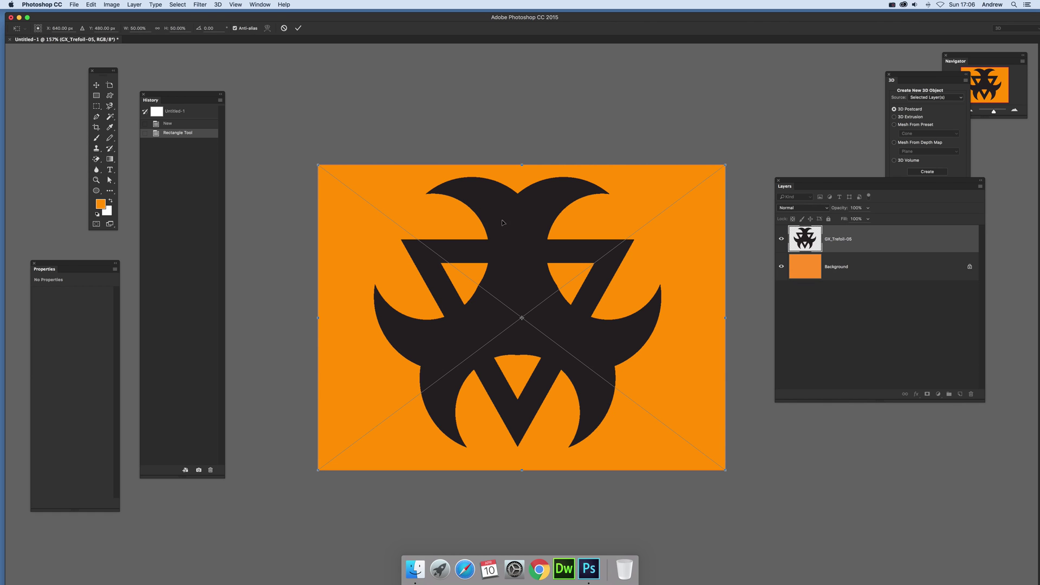
pyautogui.press('Return')
# Load a selection from the GX_Trefoil-05 Transparency channel.
pyautogui.click(96, 85)
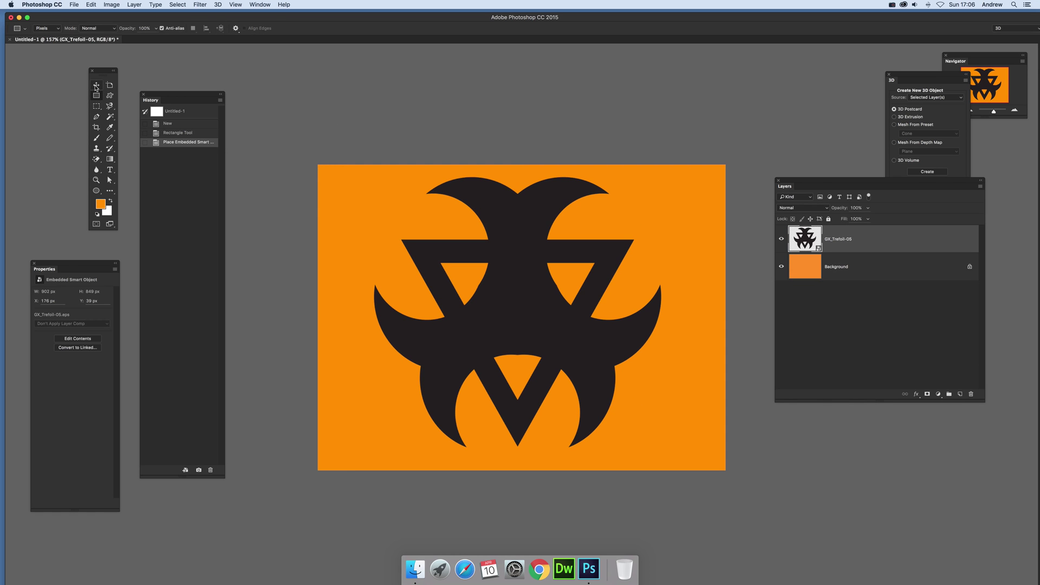
pyautogui.click(177, 5)
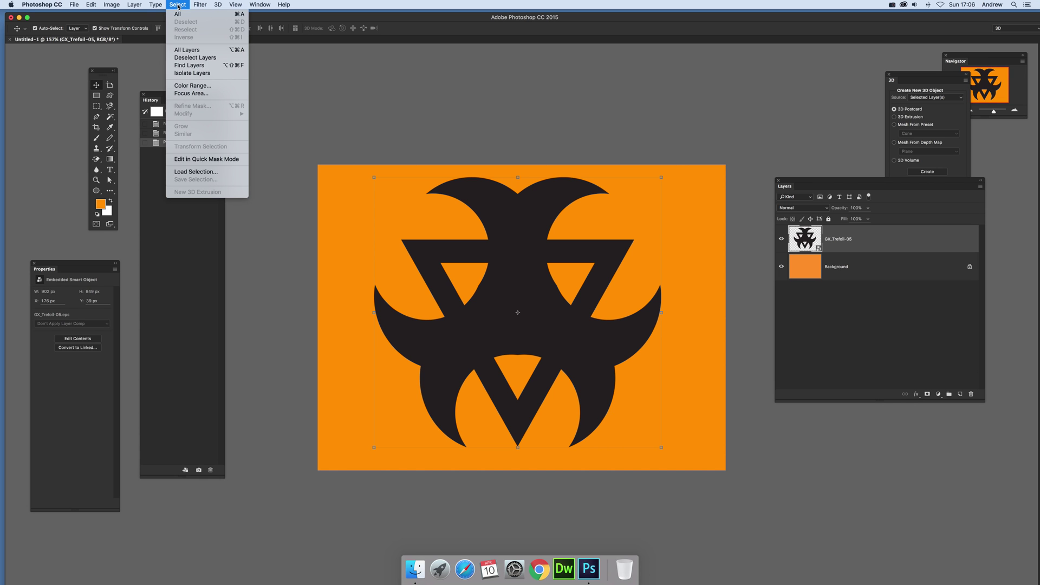
pyautogui.click(209, 176)
pyautogui.click(475, 250)
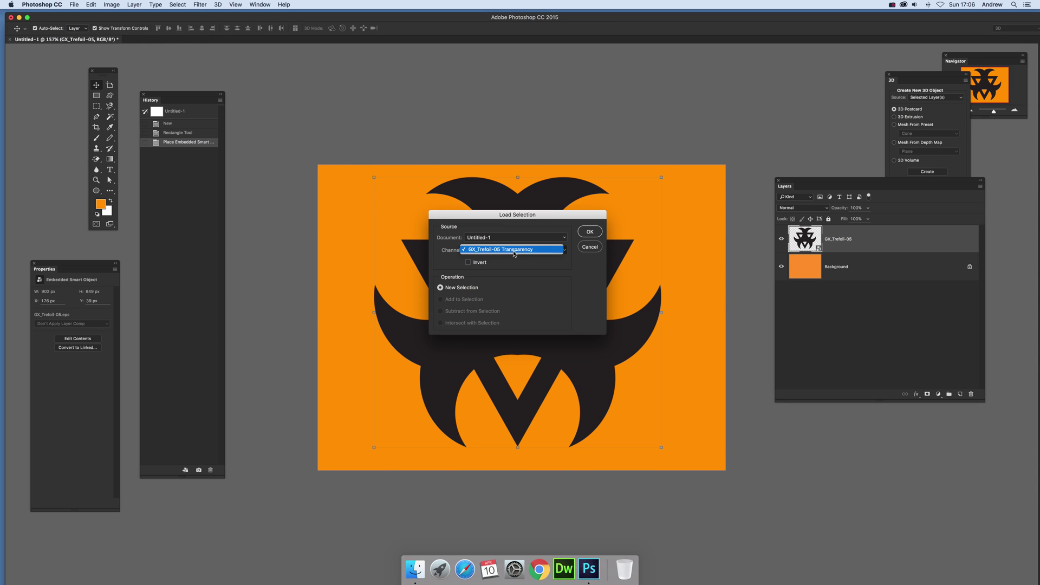
pyautogui.click(539, 251)
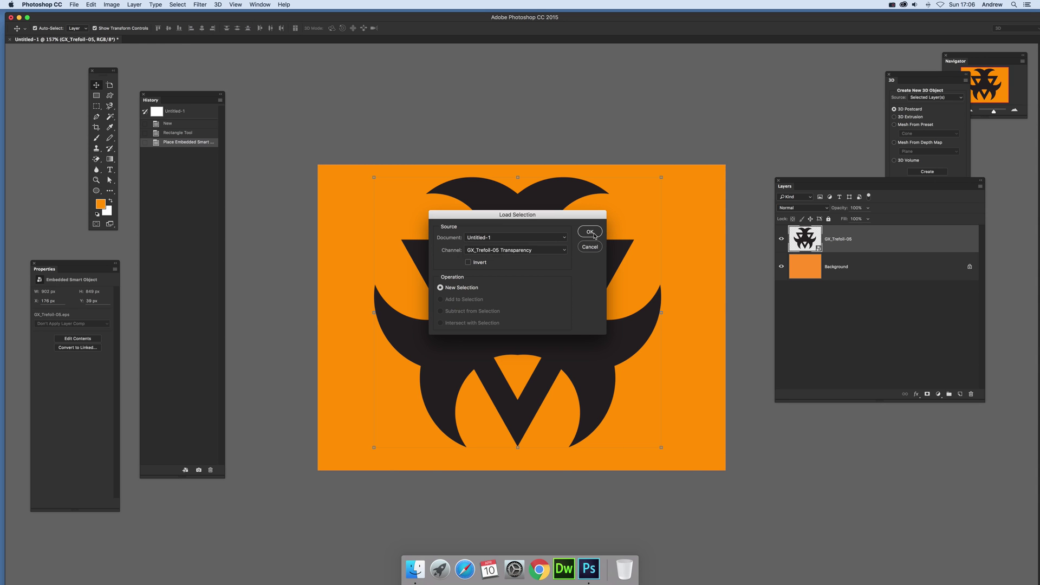
pyautogui.click(589, 232)
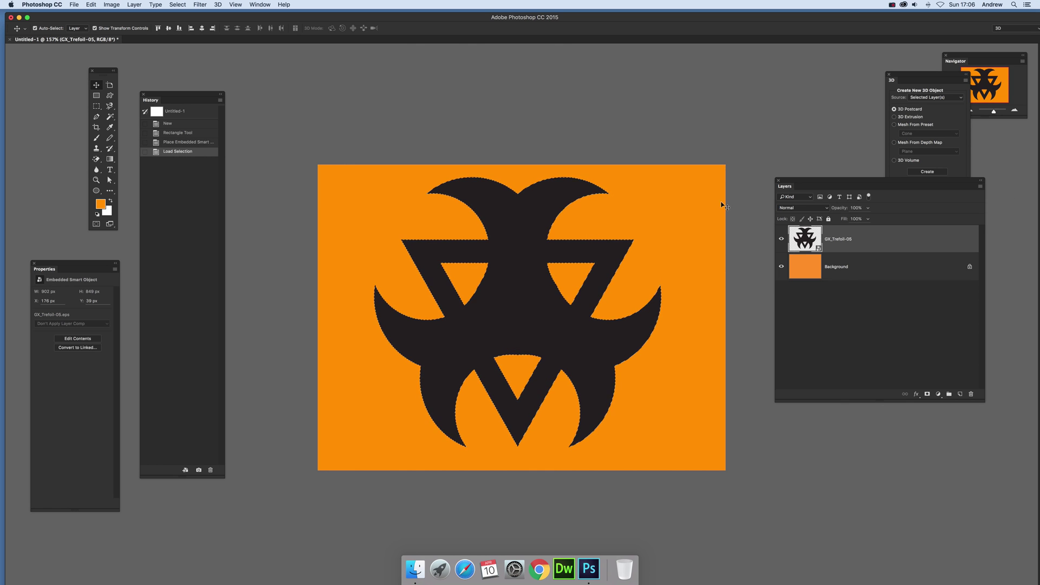
# Invert the trefoil selection on the Background and paste the orange surround as Layer 1.
pyautogui.click(846, 273)
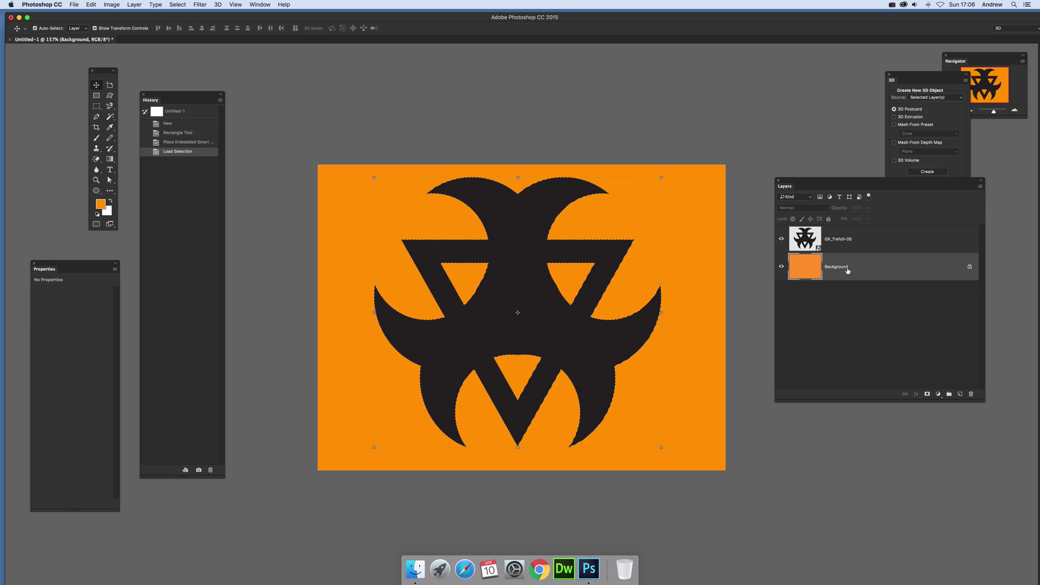
pyautogui.click(178, 4)
pyautogui.moveTo(200, 4)
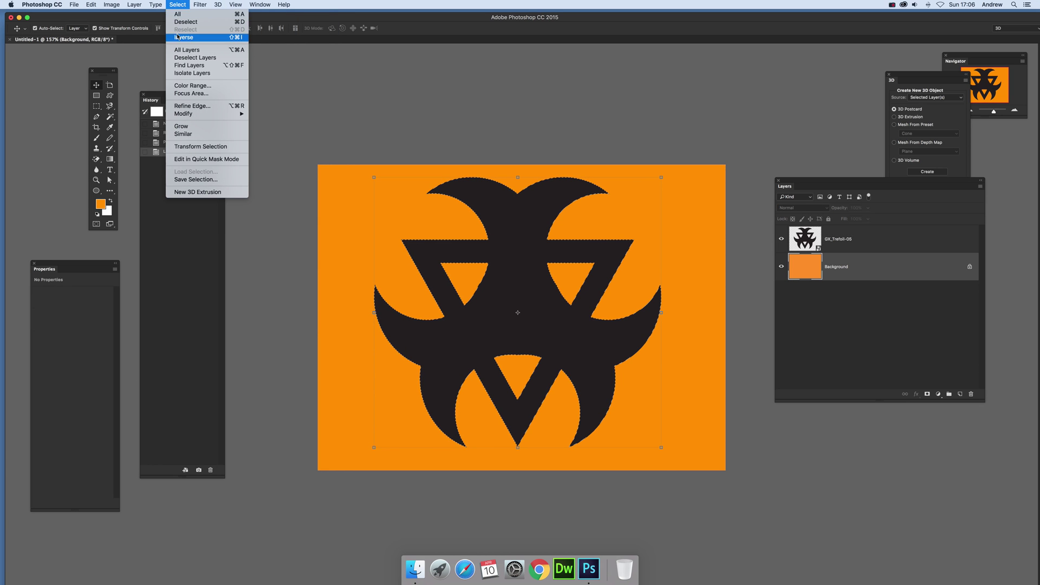
pyautogui.click(177, 38)
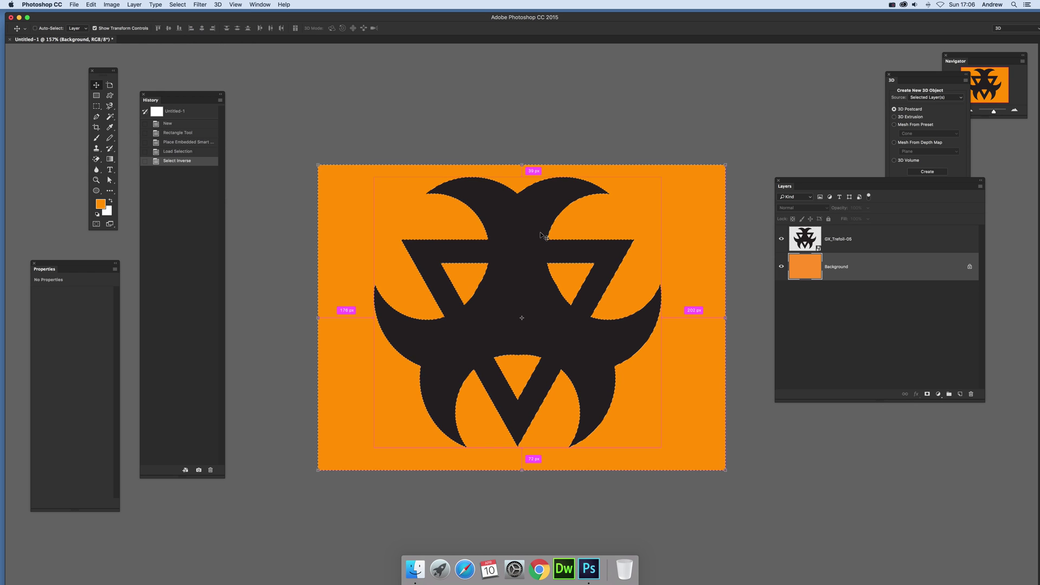
pyautogui.press('super+c')
pyautogui.click(91, 5)
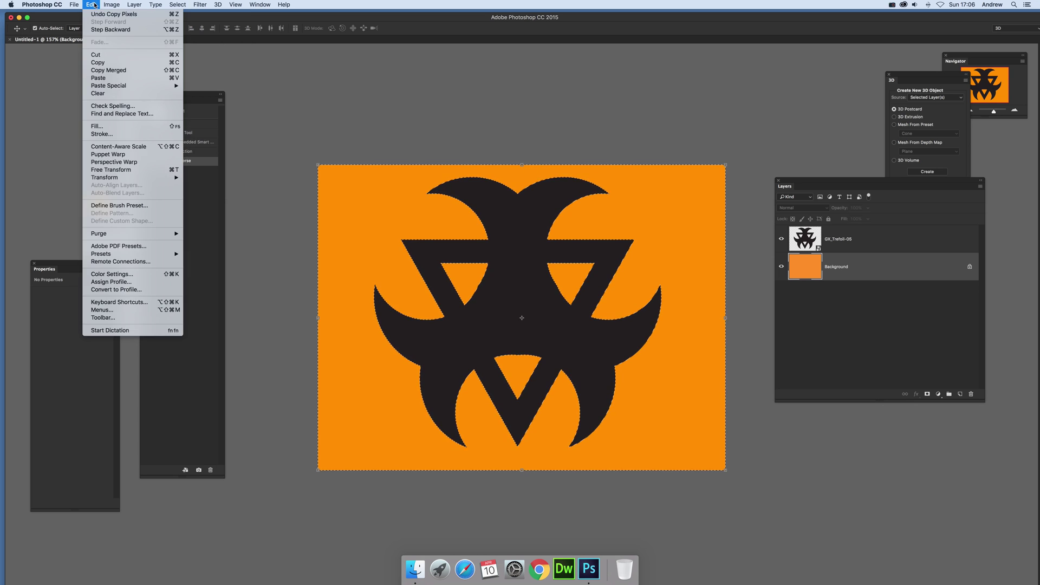
pyautogui.click(103, 63)
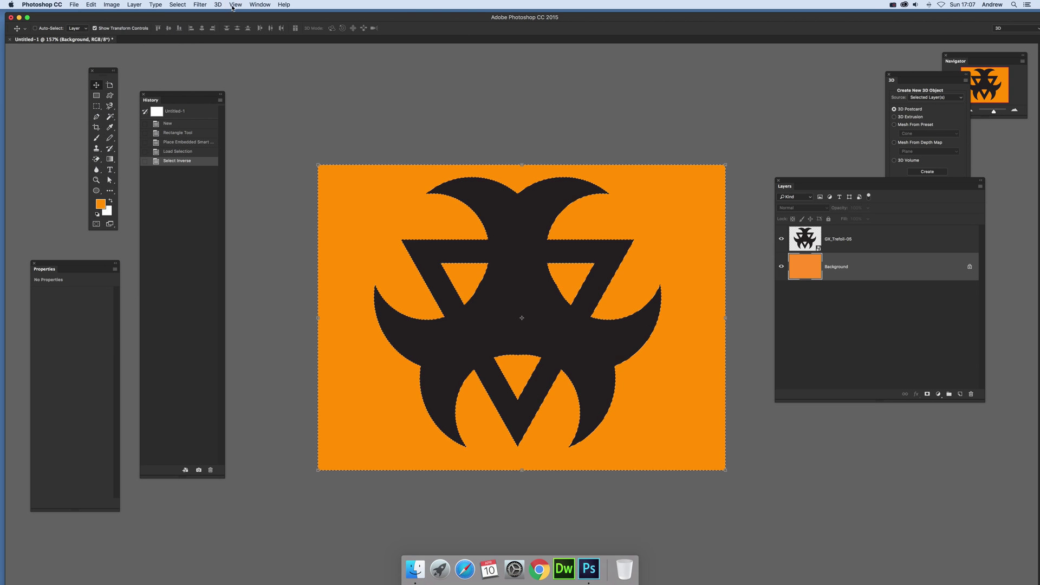
pyautogui.press('super+d')
pyautogui.press('super+v')
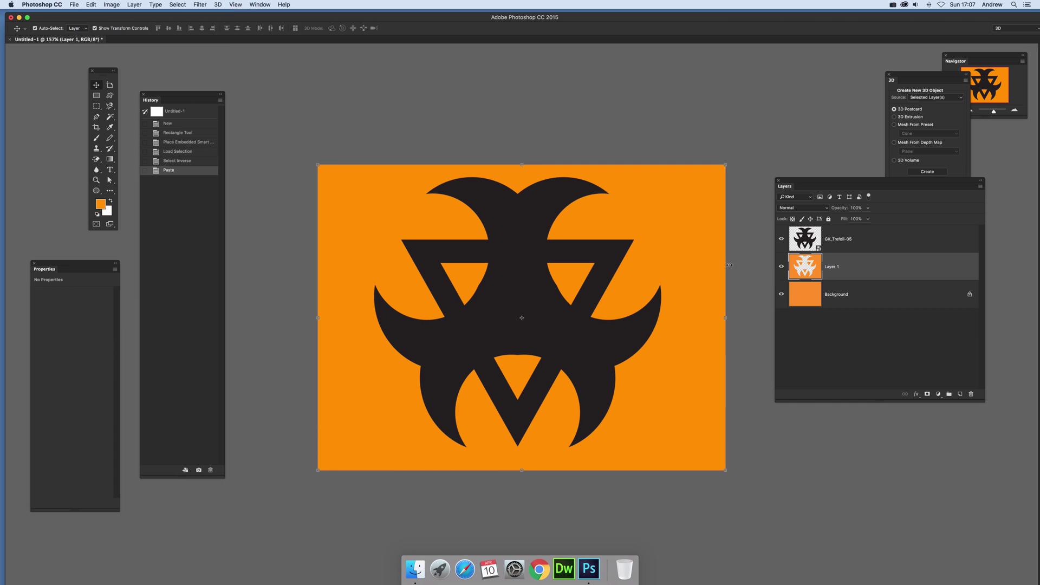
# Reselect the trefoil on GX_Trefoil-05 and invert the selection back onto the design.
pyautogui.click(808, 242)
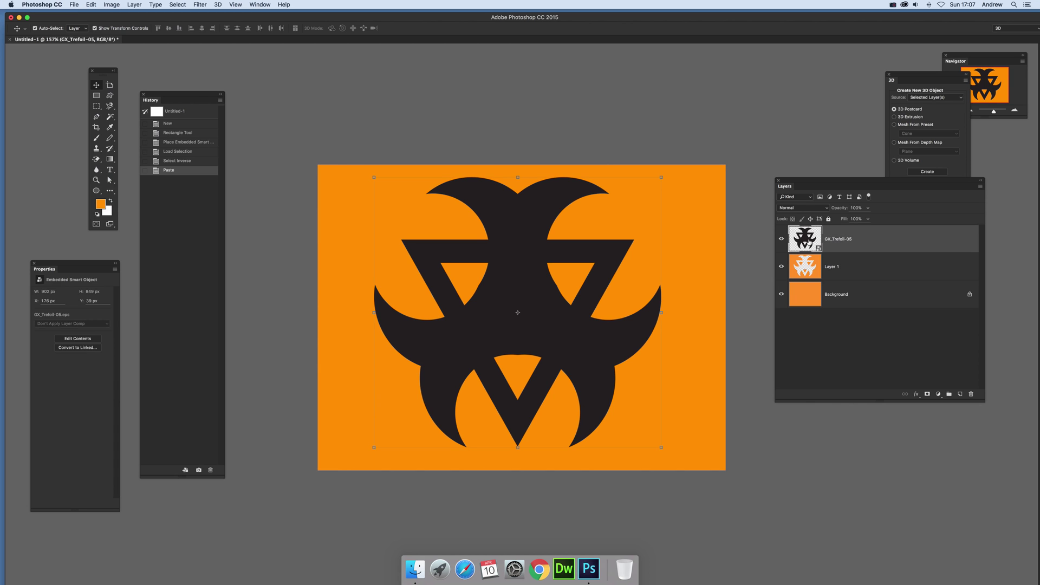
pyautogui.click(179, 5)
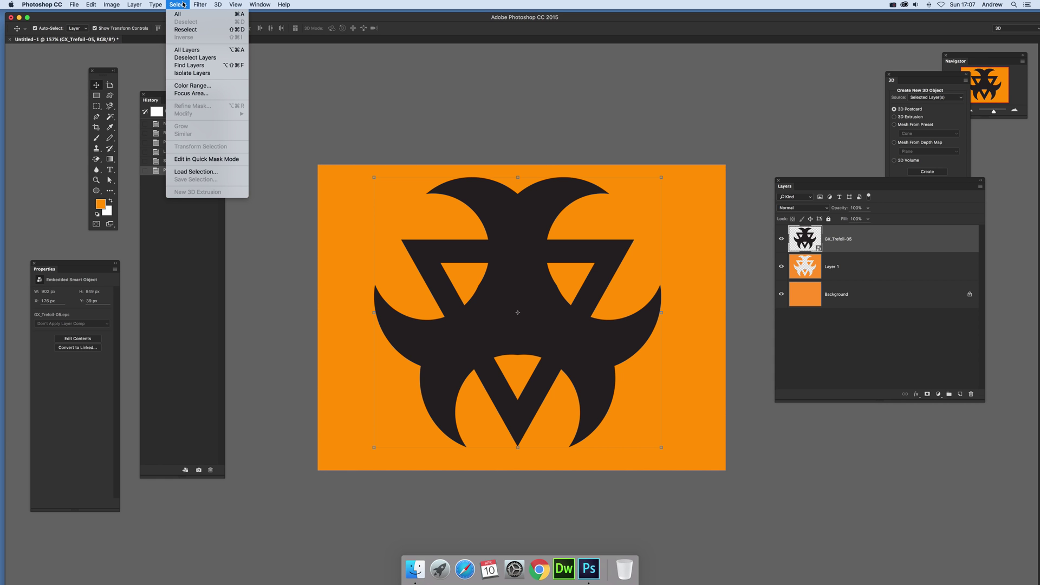
pyautogui.click(181, 30)
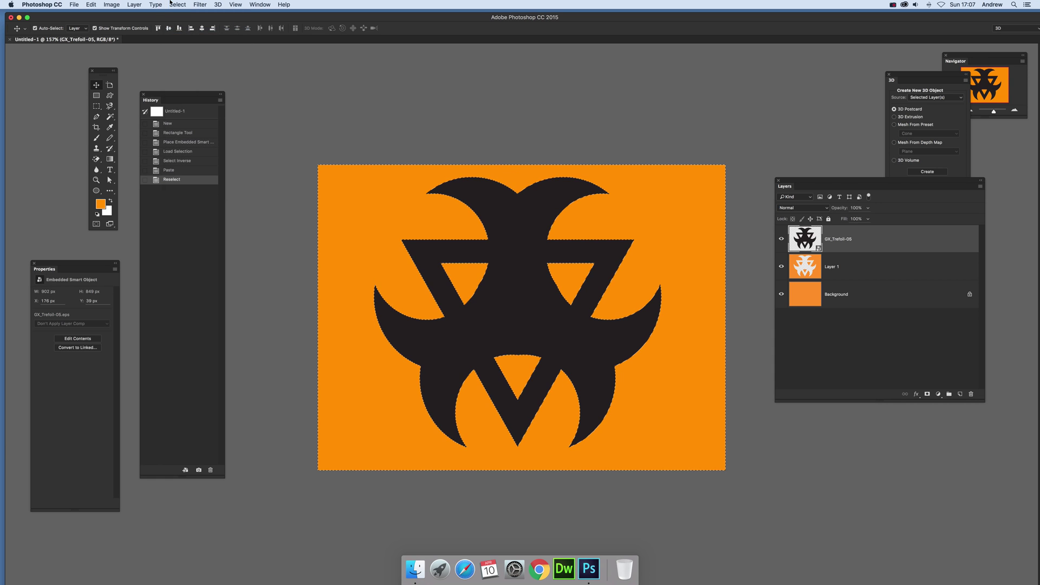
pyautogui.click(171, 4)
pyautogui.click(182, 39)
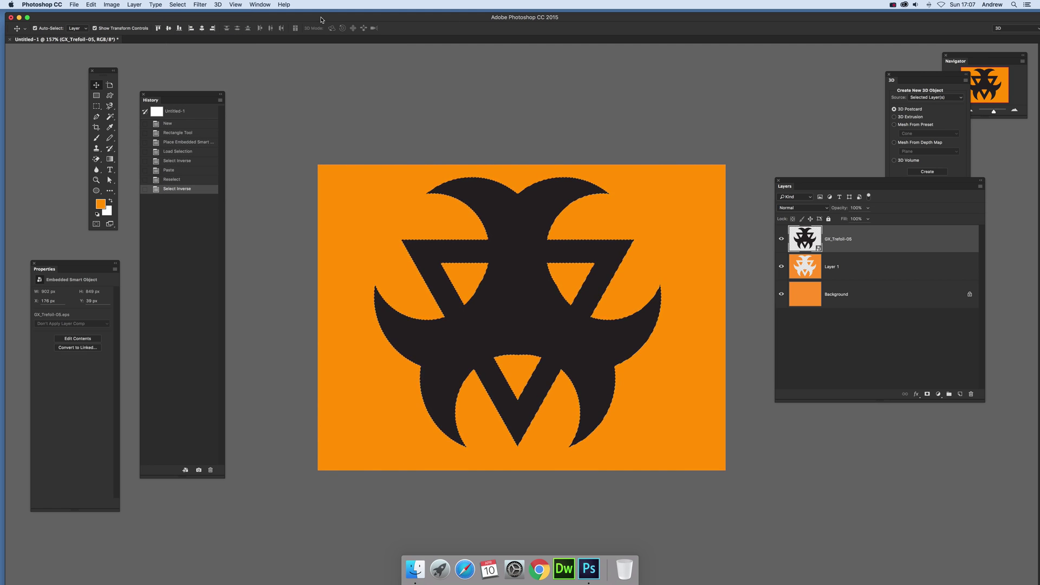
pyautogui.click(134, 4)
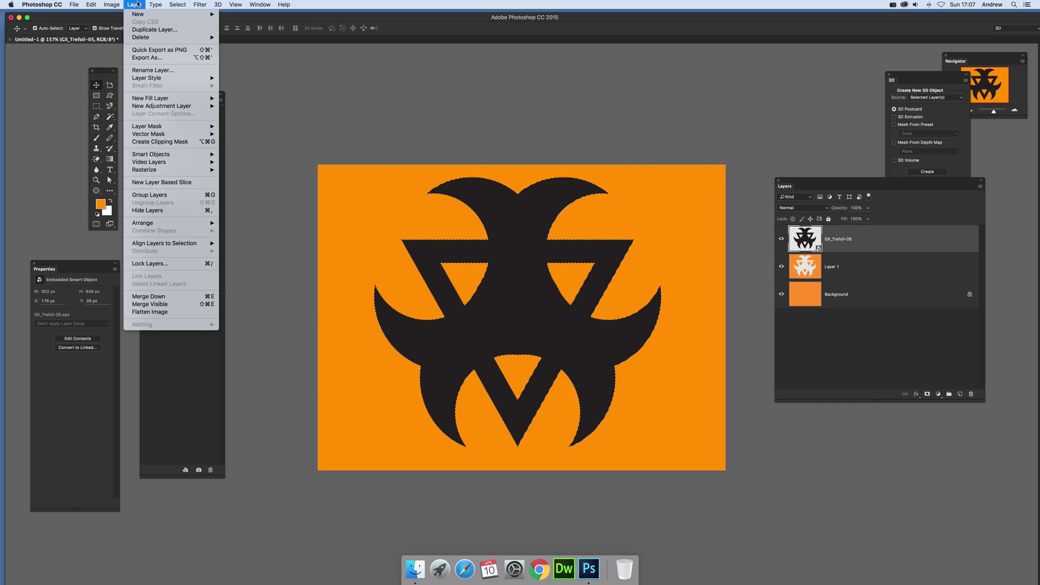
pyautogui.moveTo(172, 82)
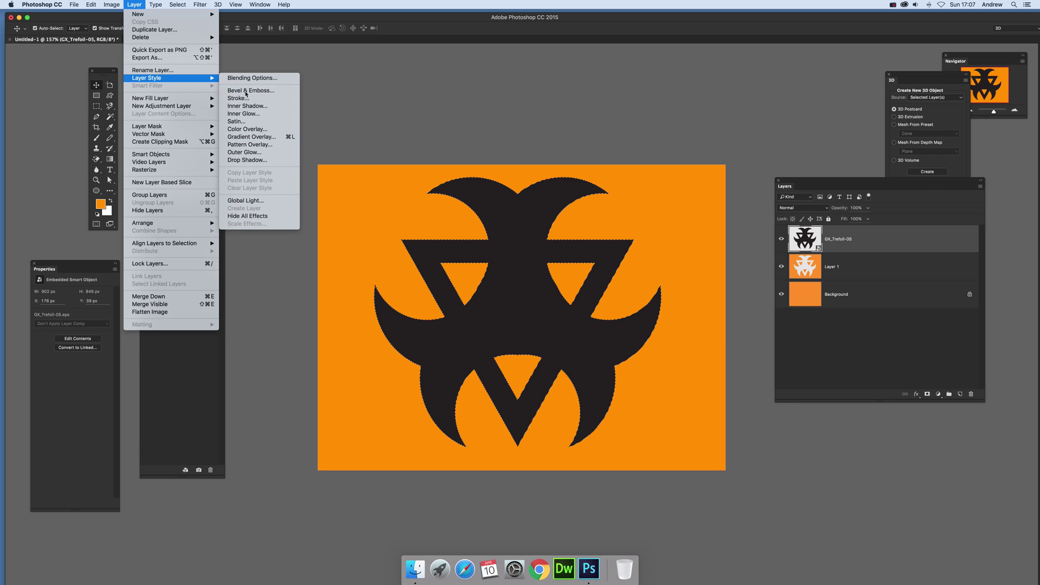
# Add Bevel & Emboss plus a Color Overlay sampled from the orange canvas to the trefoil.
pyautogui.click(700, 267)
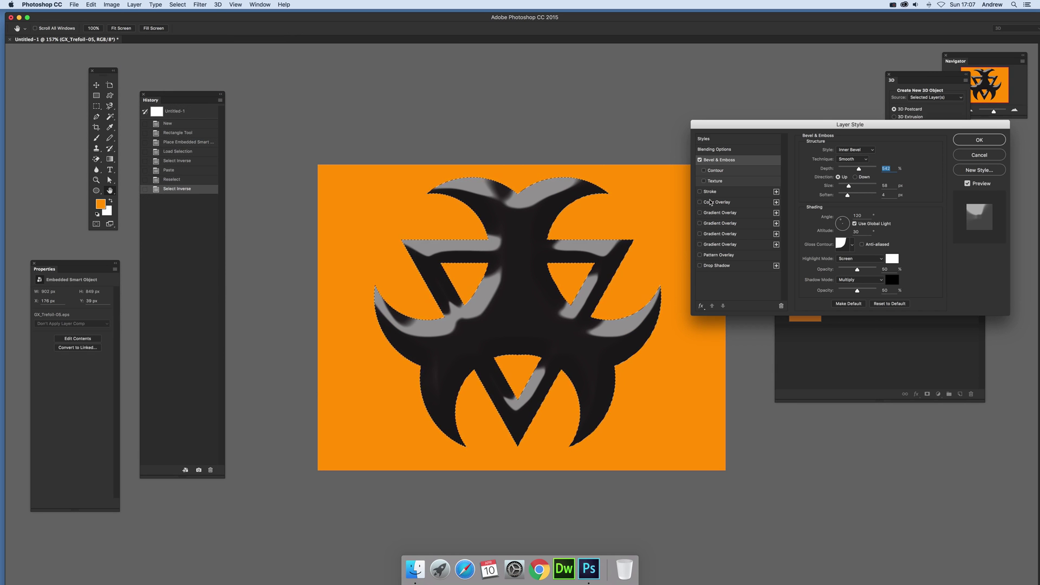
pyautogui.click(699, 201)
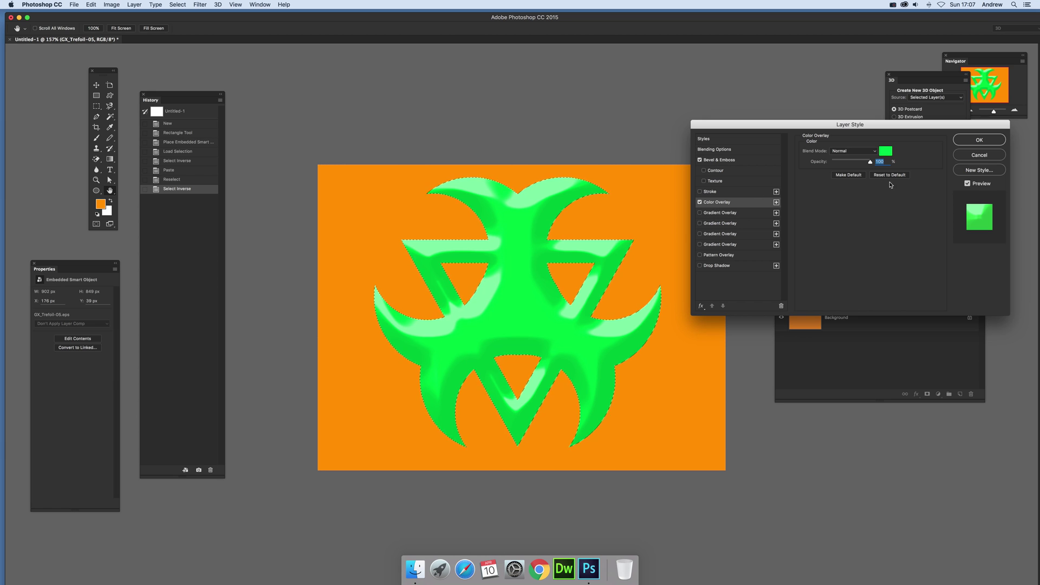
pyautogui.click(886, 151)
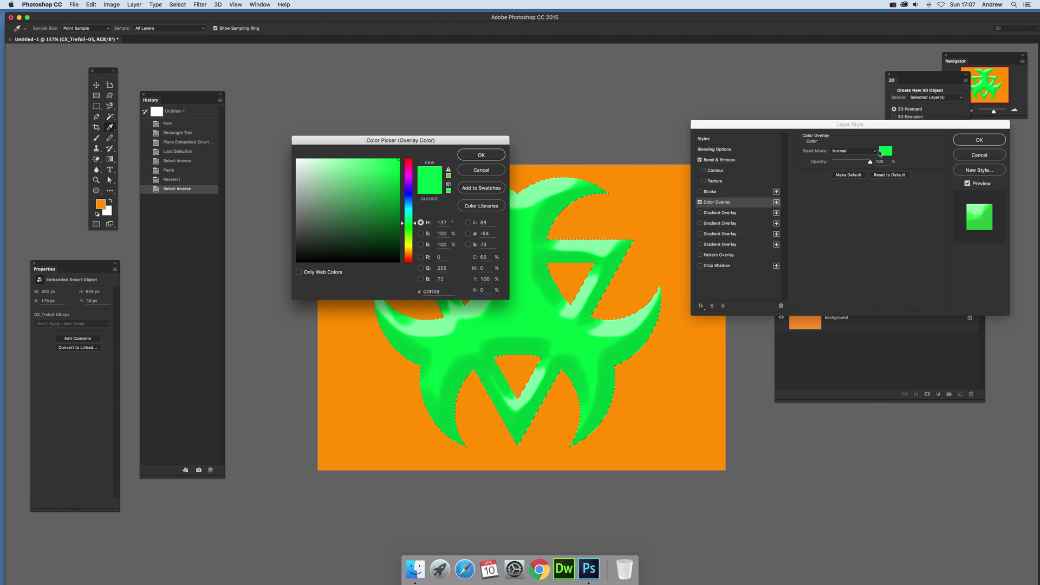
pyautogui.click(356, 322)
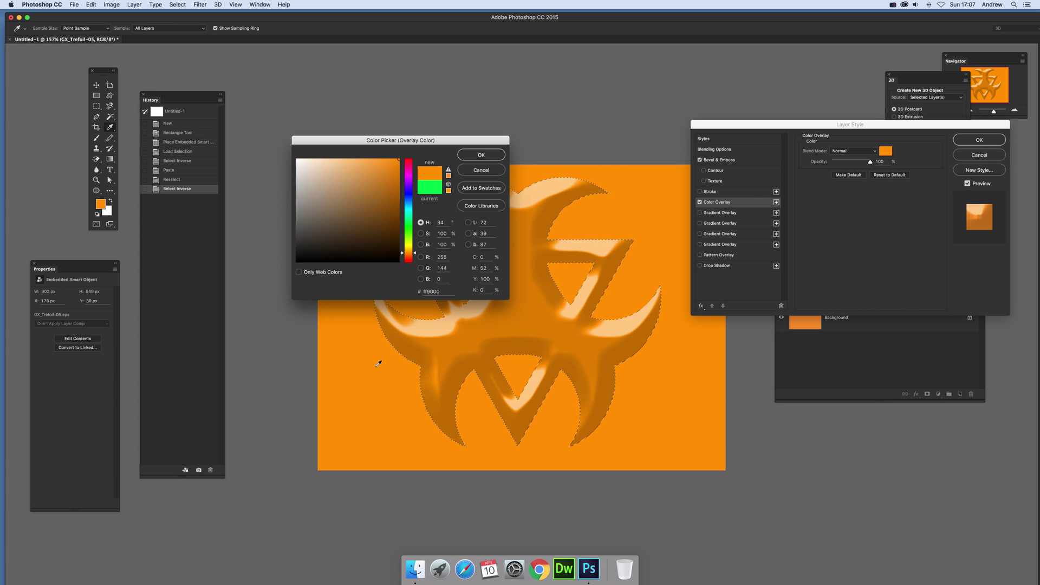
pyautogui.click(479, 156)
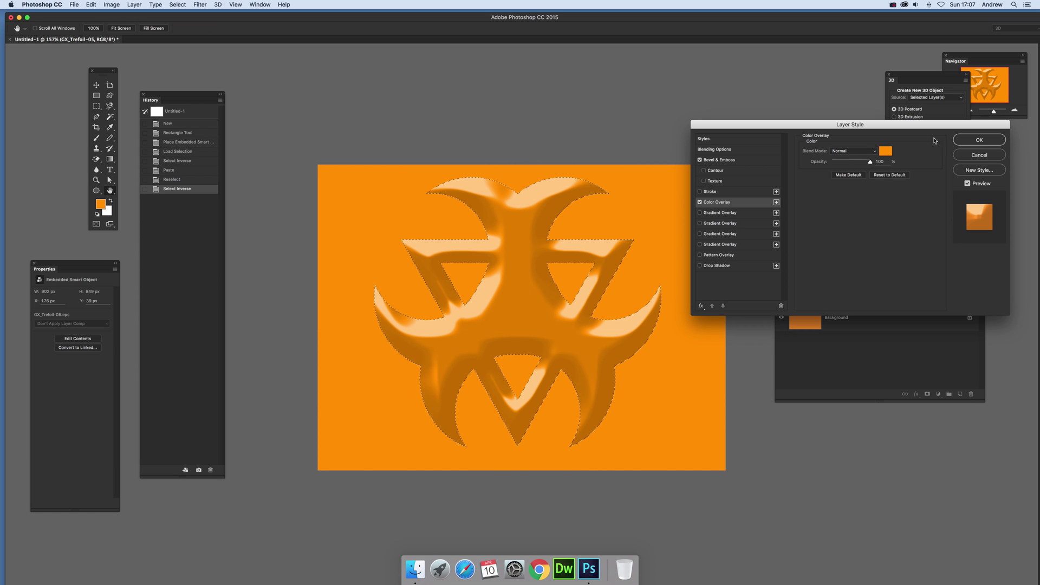
pyautogui.click(977, 143)
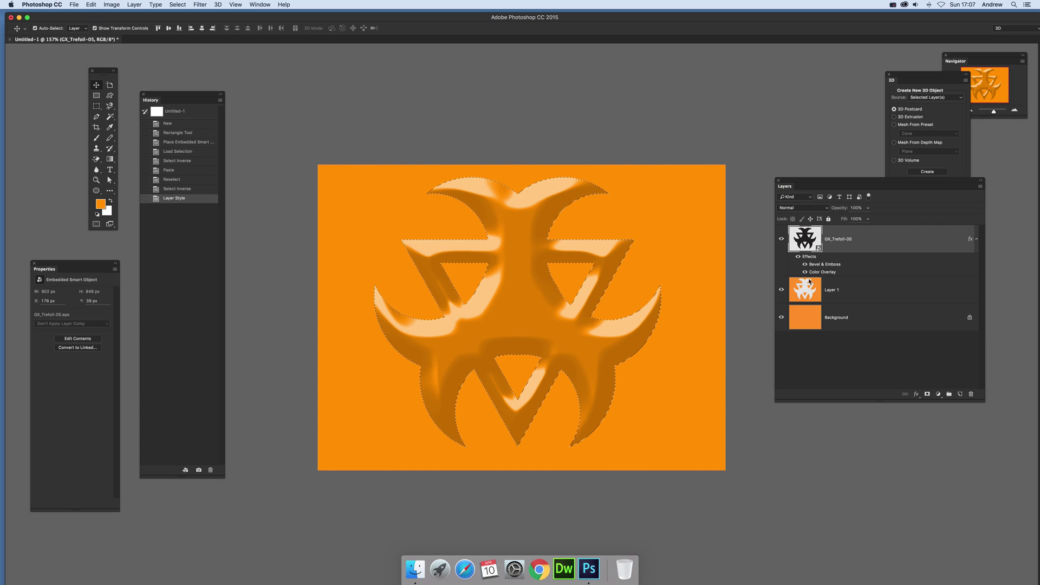
# Give Layer 1 a Bevel & Emboss with a new light angle and altitude and a wider, softer size.
pyautogui.click(843, 294)
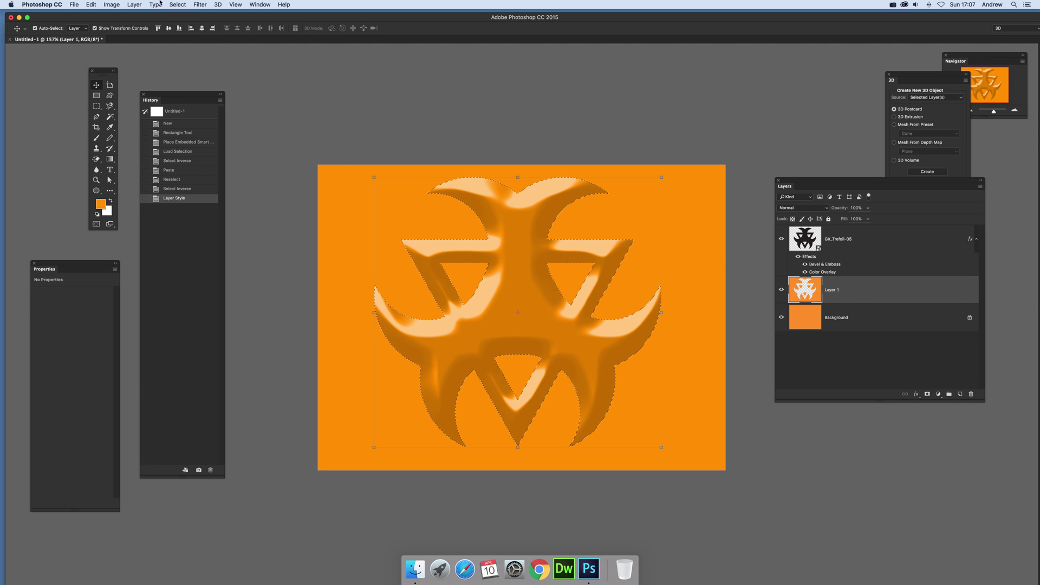
pyautogui.click(134, 4)
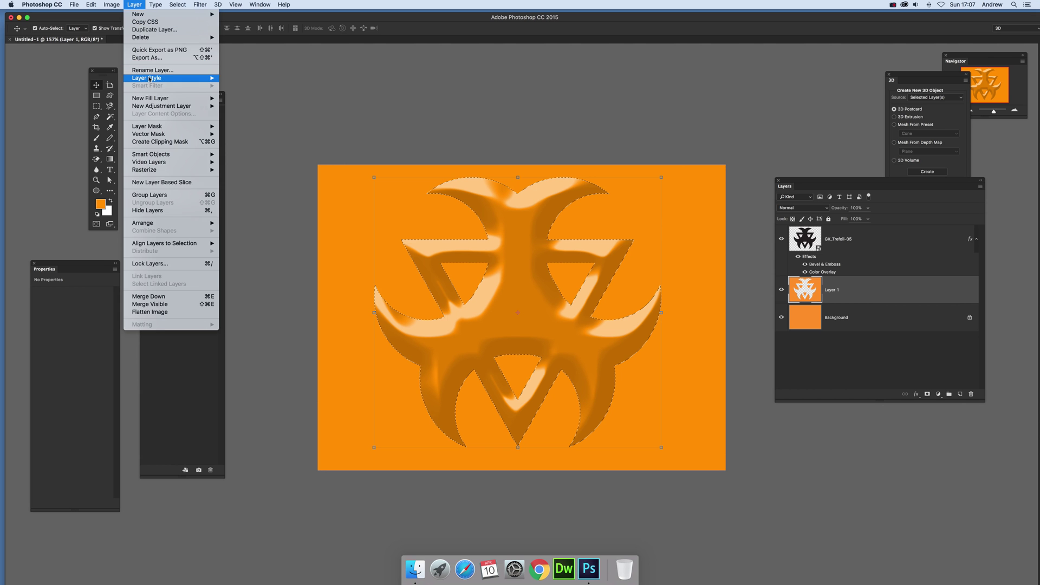
pyautogui.moveTo(178, 78)
pyautogui.click(246, 90)
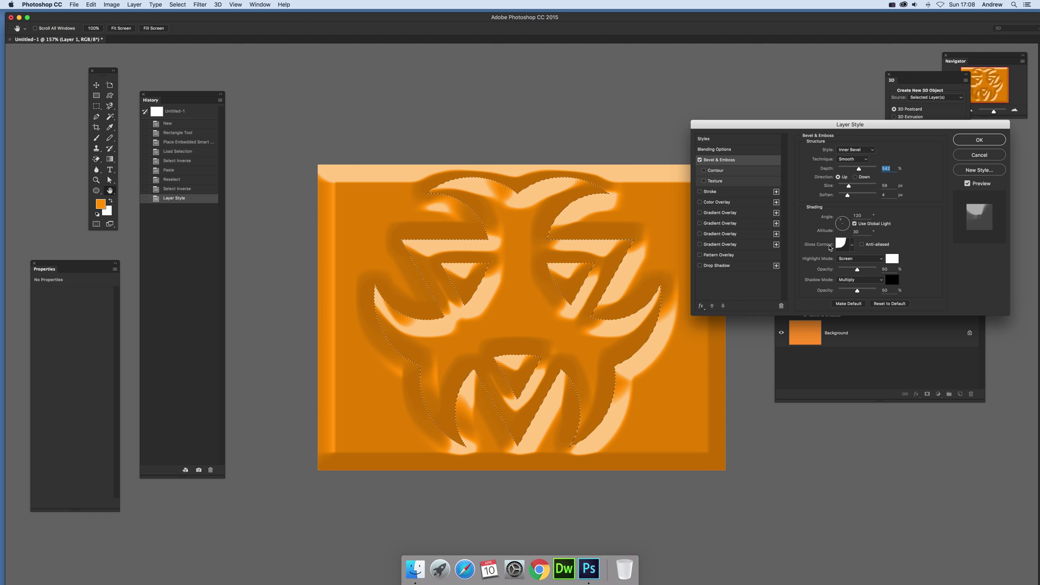
pyautogui.moveTo(843, 217); pyautogui.dragTo(837, 104)
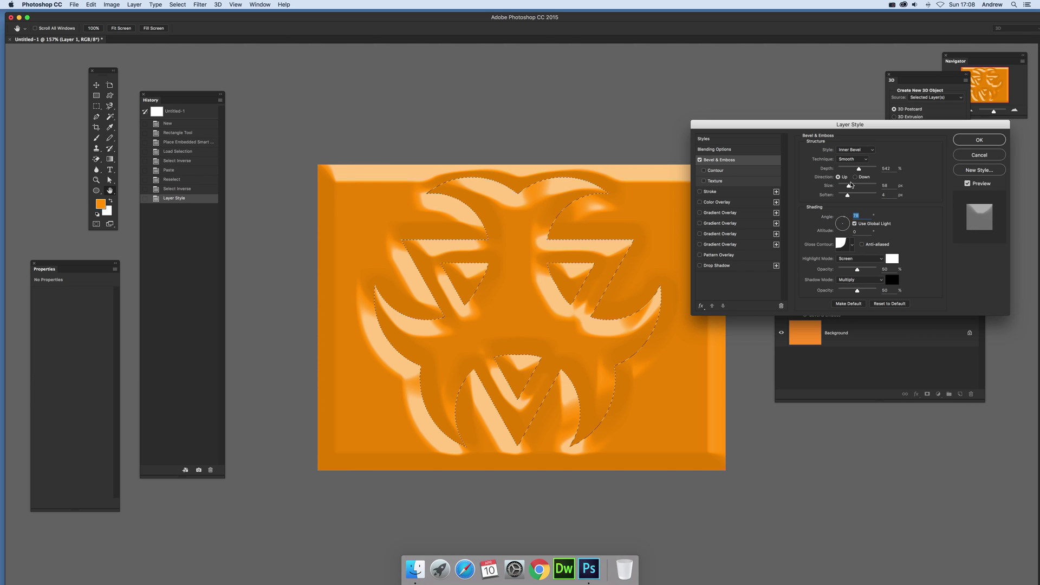
pyautogui.moveTo(845, 188)
pyautogui.mouseDown()
pyautogui.moveTo(864, 171)
pyautogui.moveTo(845, 196)
pyautogui.moveTo(846, 187)
pyautogui.moveTo(846, 229)
pyautogui.mouseUp()
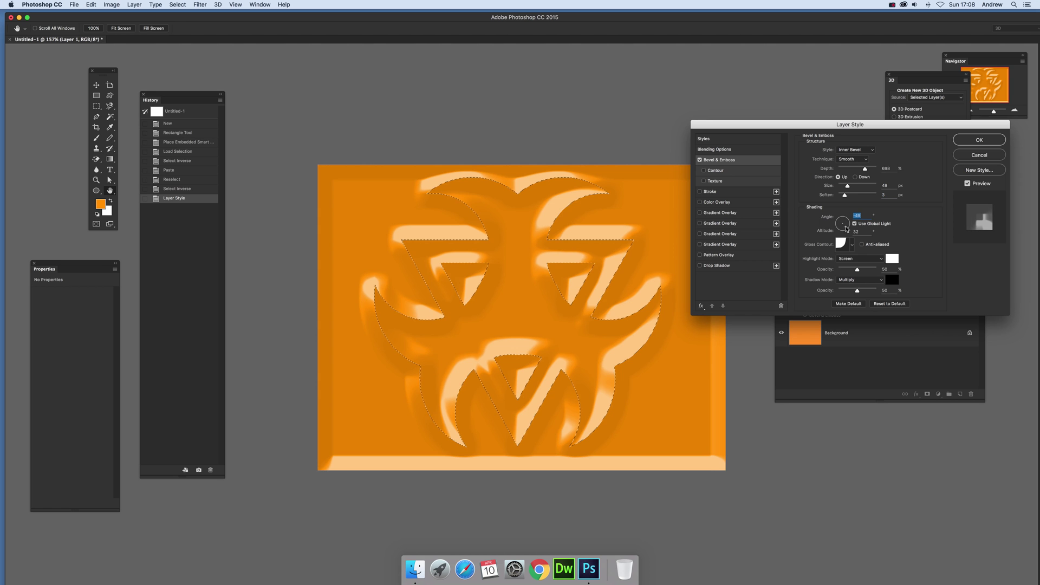
pyautogui.click(981, 141)
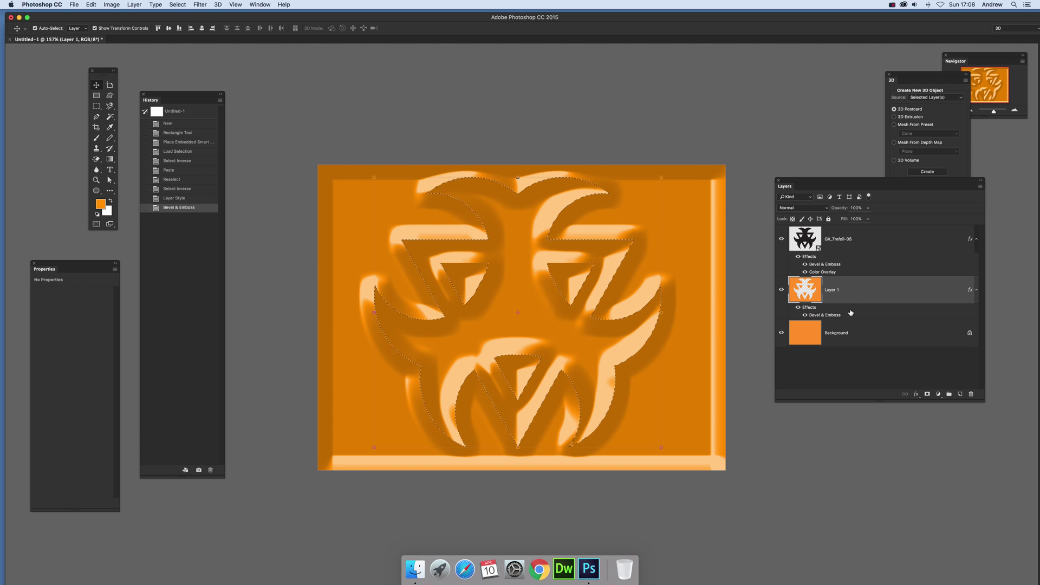
# Turn the trefoil selection on GX_Trefoil-05 into a 10-pixel border selection.
pyautogui.click(852, 240)
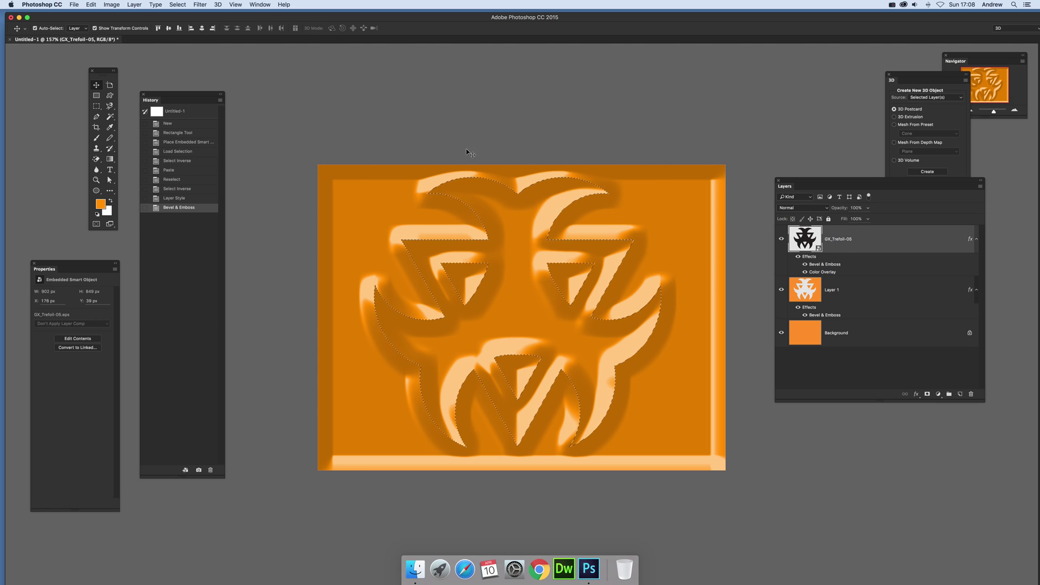
pyautogui.click(177, 4)
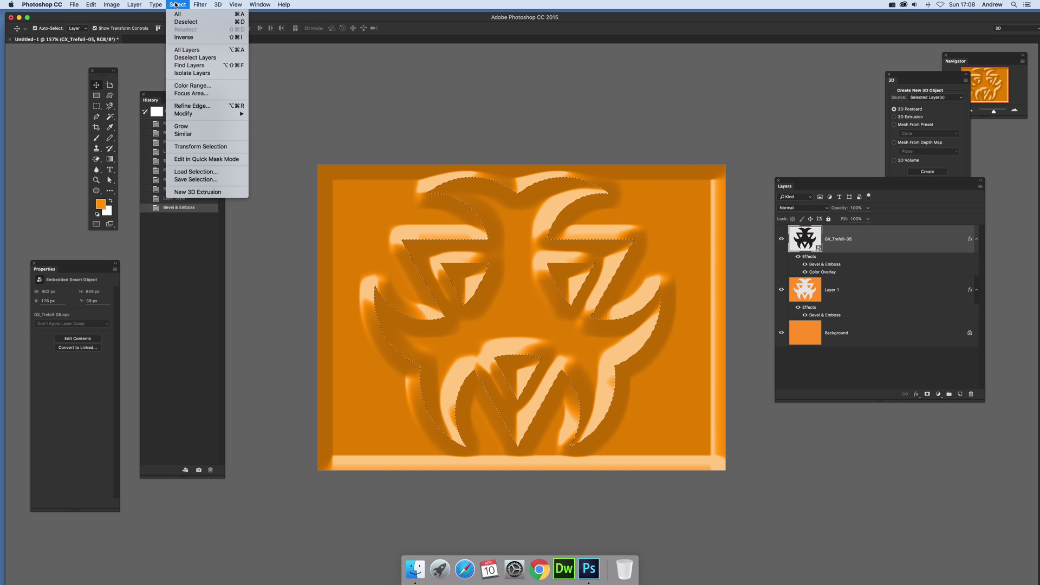
pyautogui.moveTo(211, 117)
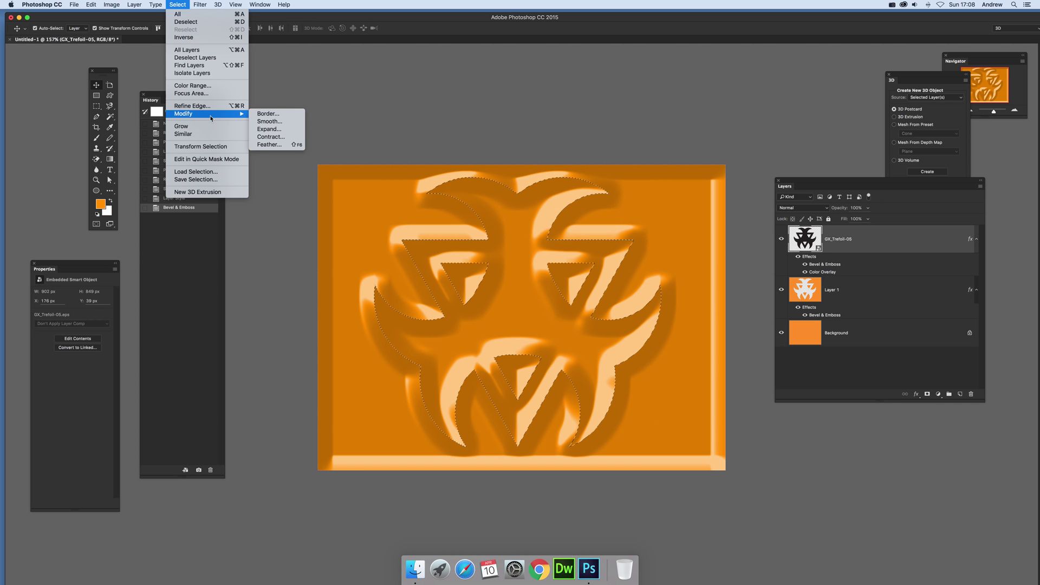
pyautogui.click(269, 115)
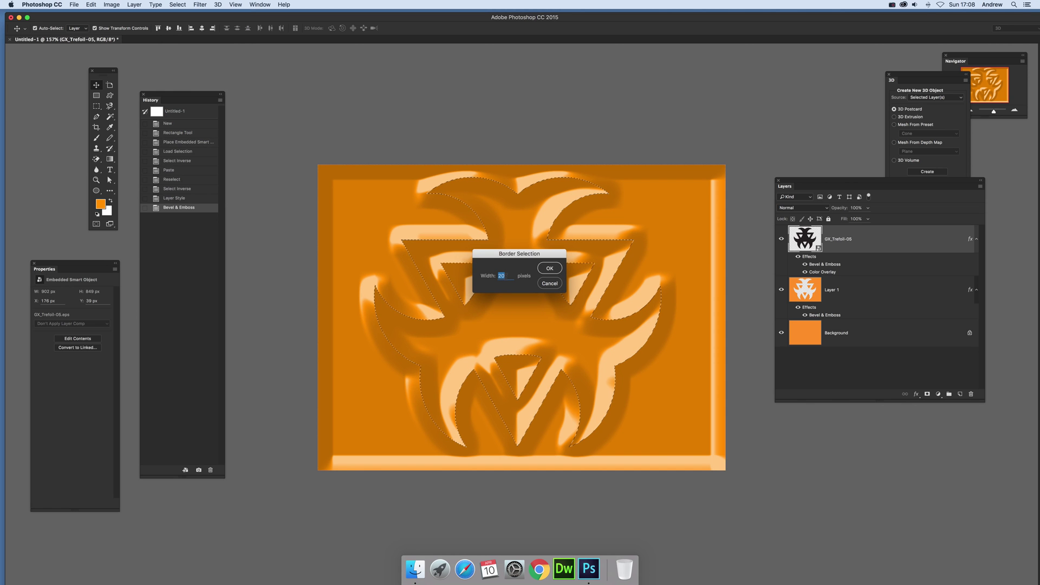
pyautogui.write('1')
pyautogui.click(548, 268)
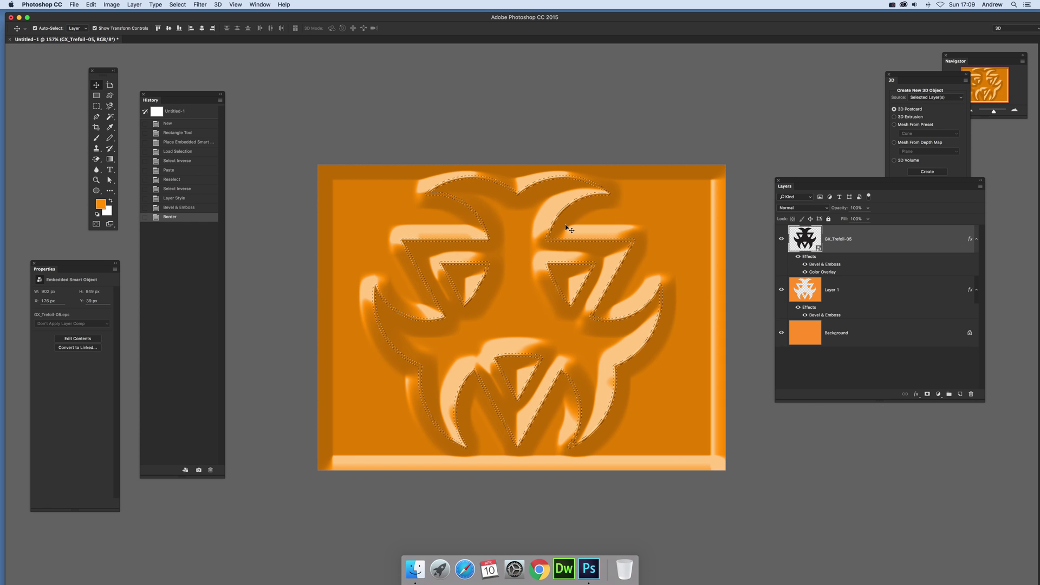
# Paste the border pixels as Layer 2 and move it to the top of the layer stack.
pyautogui.click(839, 337)
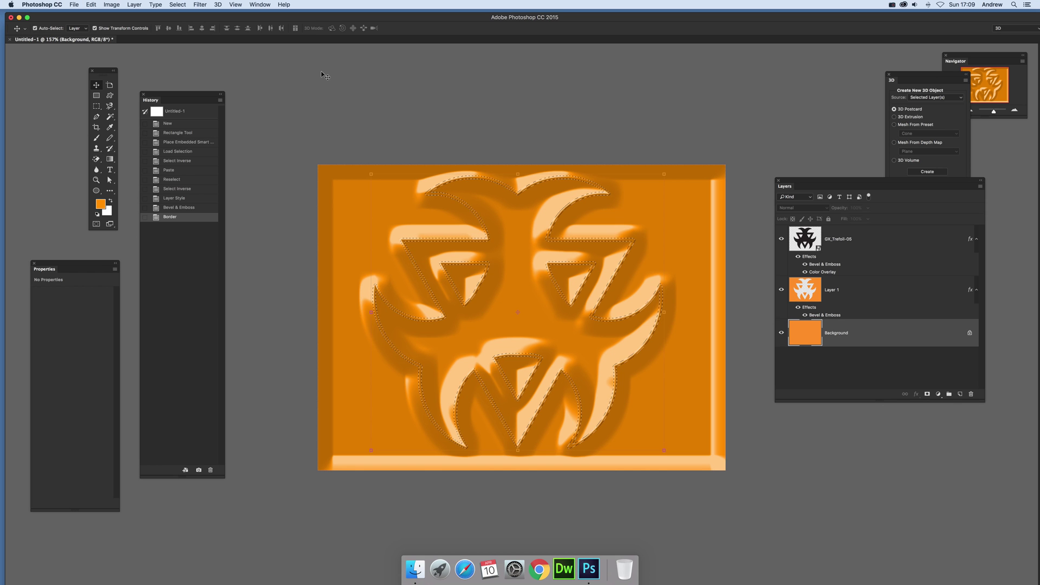
pyautogui.press('super+v')
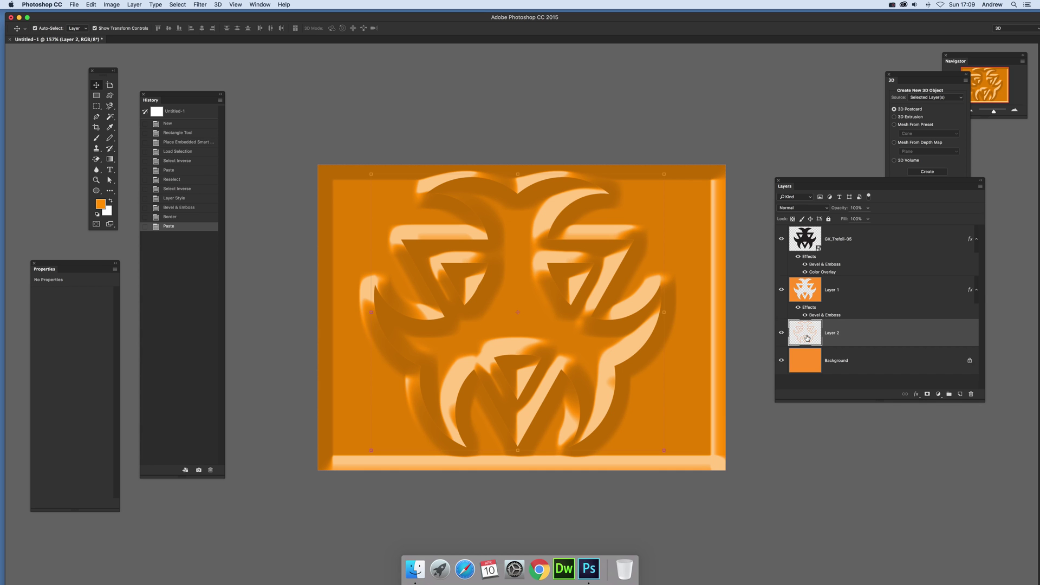
pyautogui.moveTo(872, 327); pyautogui.dragTo(868, 233)
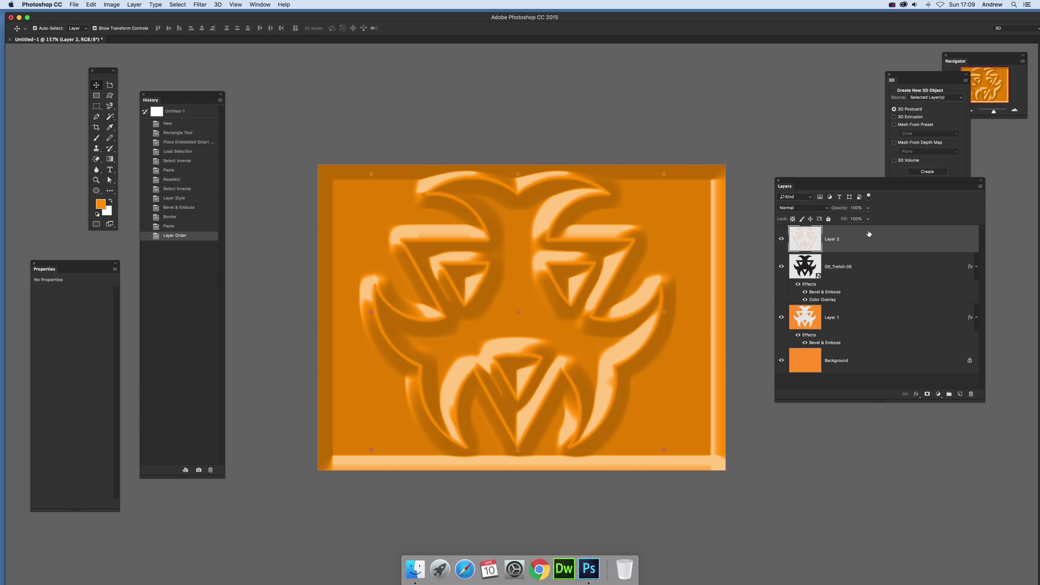
# Give Layer 2 a Bevel & Emboss with 802% depth, -72° angle and 58° altitude.
pyautogui.click(127, 5)
pyautogui.moveTo(163, 78)
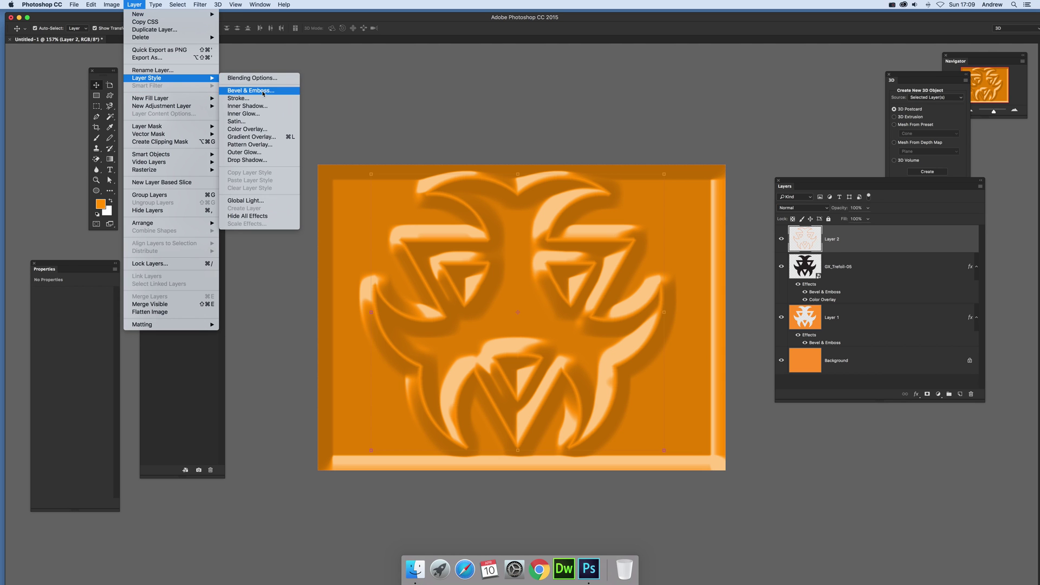
pyautogui.click(263, 93)
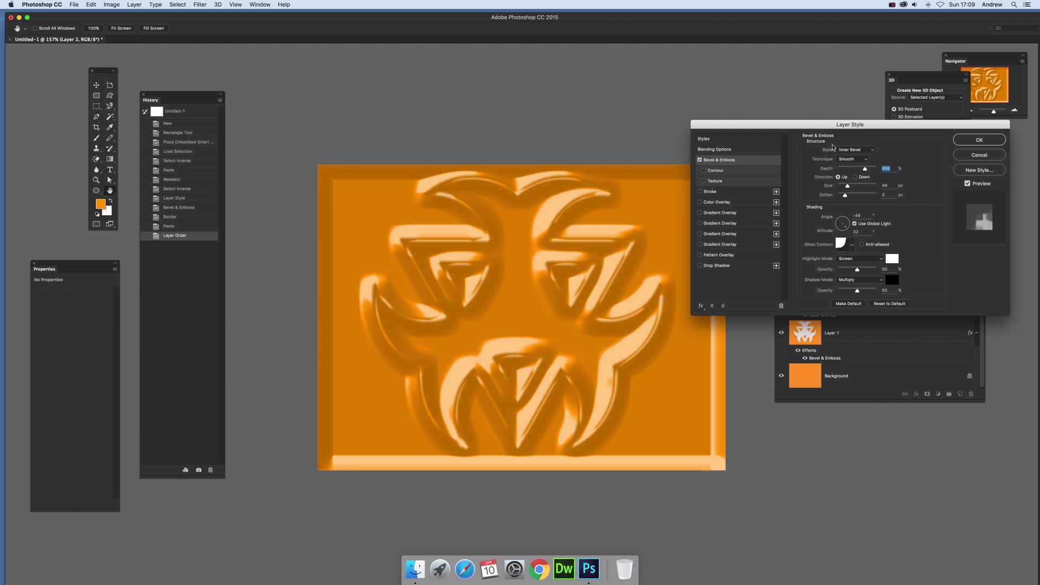
pyautogui.moveTo(864, 169); pyautogui.dragTo(849, 188)
pyautogui.moveTo(845, 229)
pyautogui.mouseDown()
pyautogui.moveTo(856, 229)
pyautogui.moveTo(842, 228)
pyautogui.mouseUp()
pyautogui.press('Return')
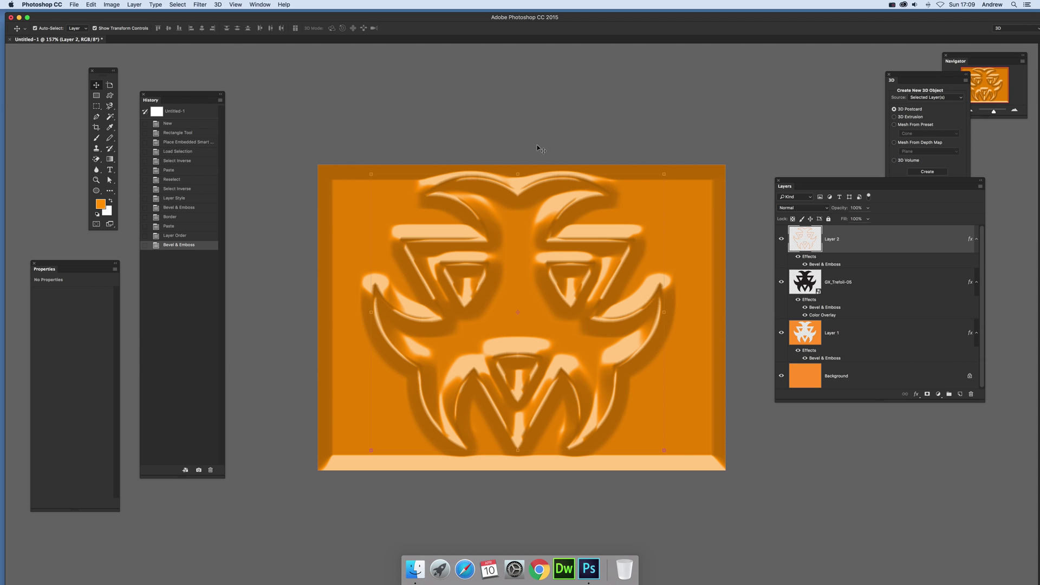
# Flatten the image and apply Oil Paint with stylization raised to 8.9.
pyautogui.click(136, 5)
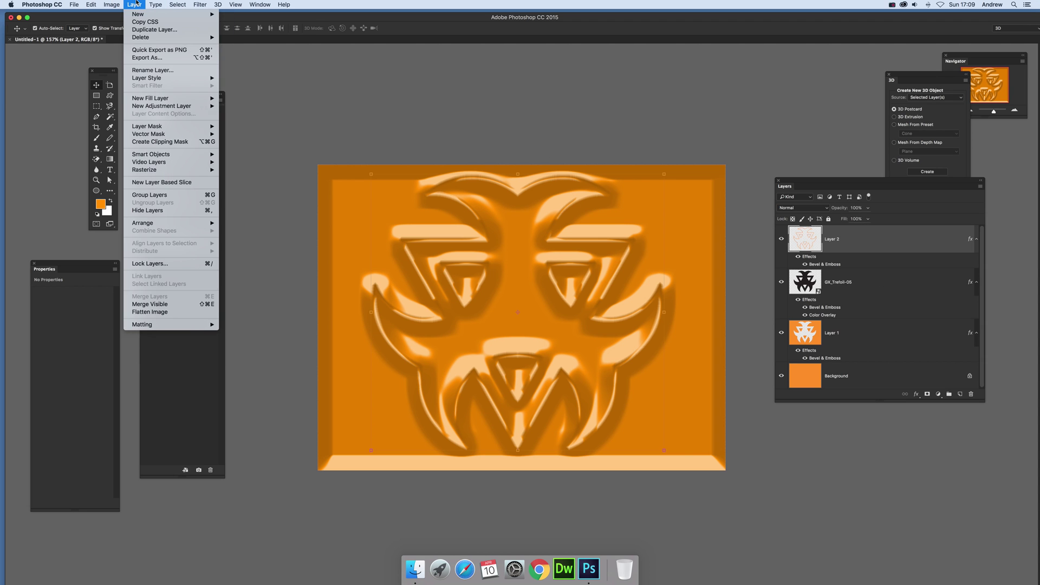
pyautogui.click(176, 312)
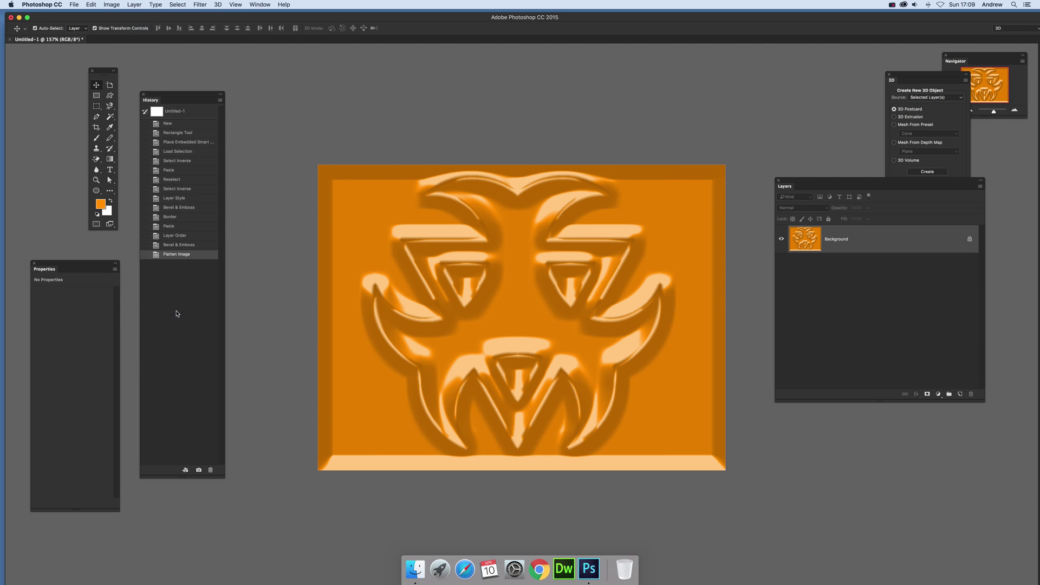
pyautogui.click(199, 5)
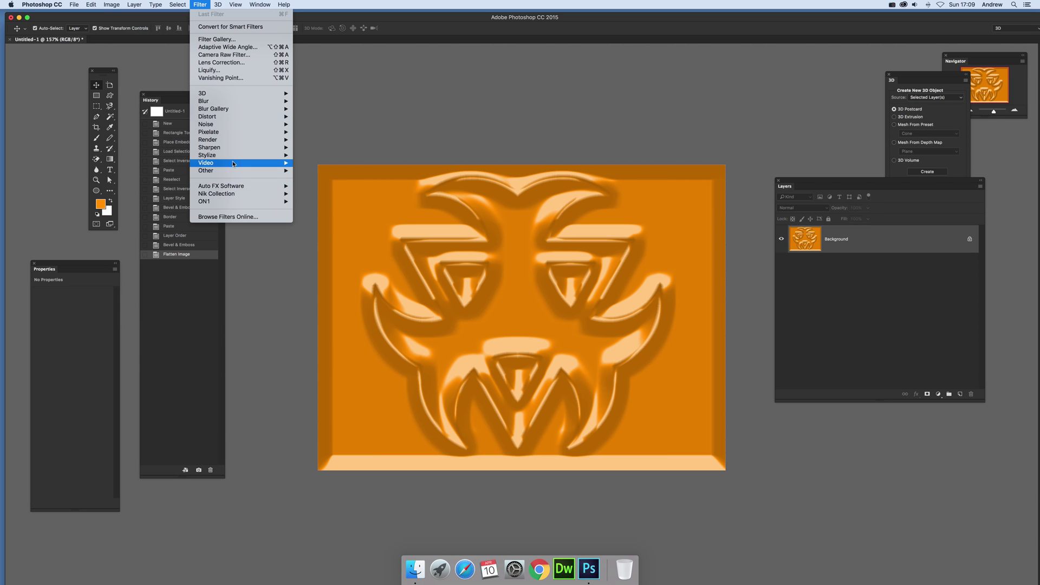
pyautogui.moveTo(249, 155)
pyautogui.click(314, 186)
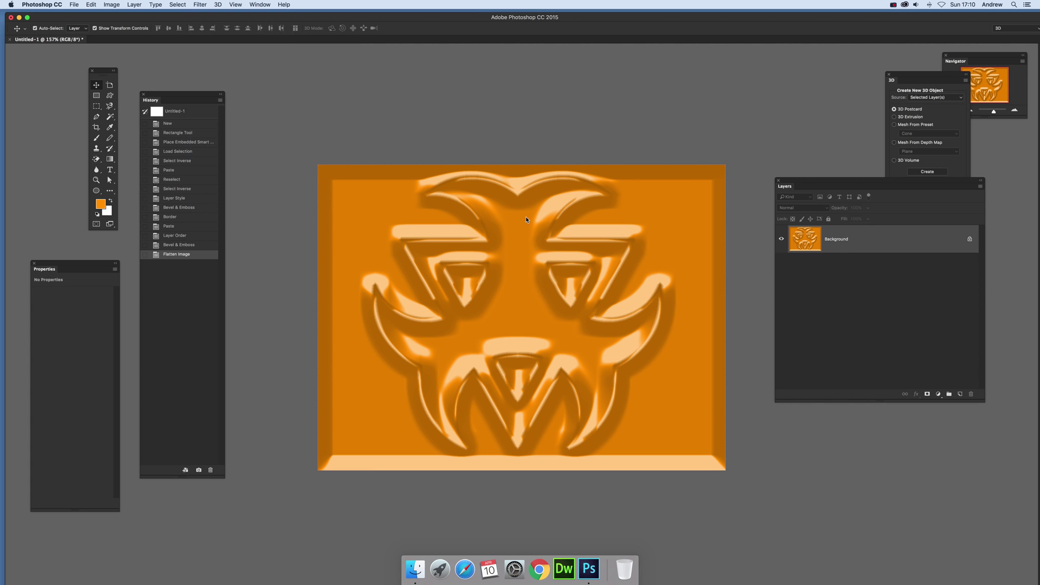
pyautogui.moveTo(821, 260); pyautogui.dragTo(824, 261)
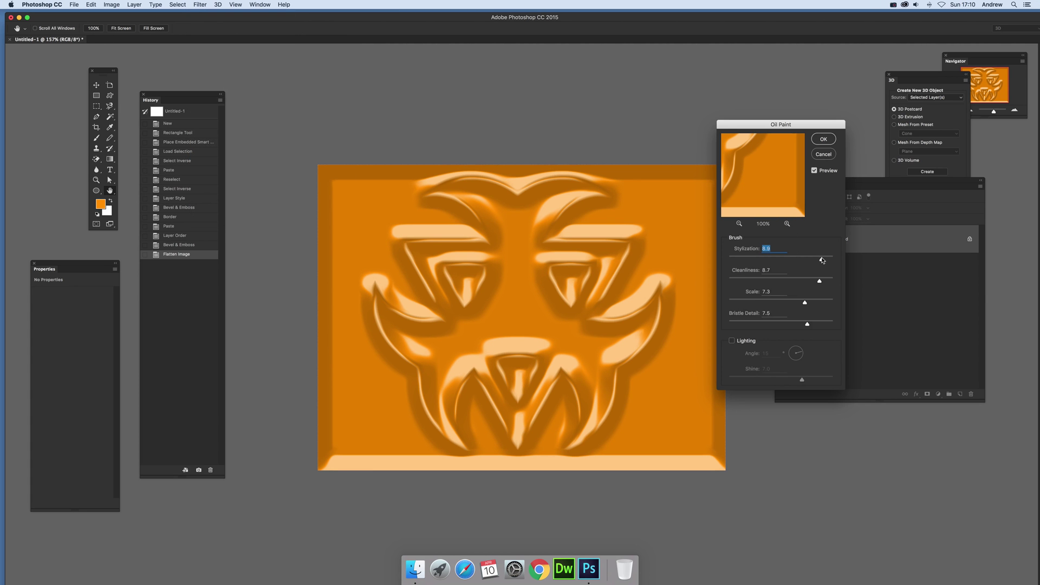
pyautogui.click(823, 139)
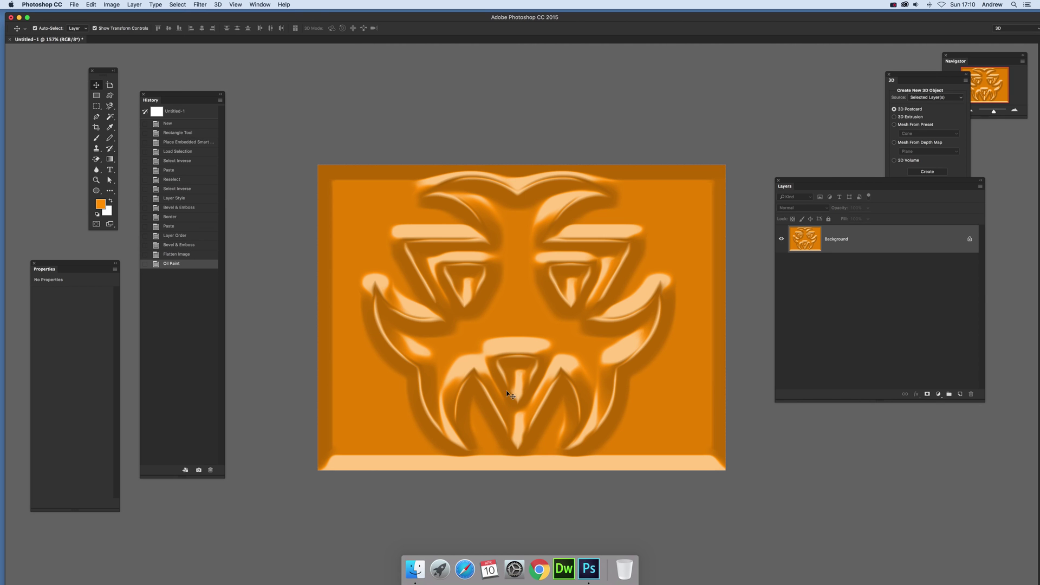
# Repeat the Oil Paint filter twice more from the Filter menu.
pyautogui.click(207, 4)
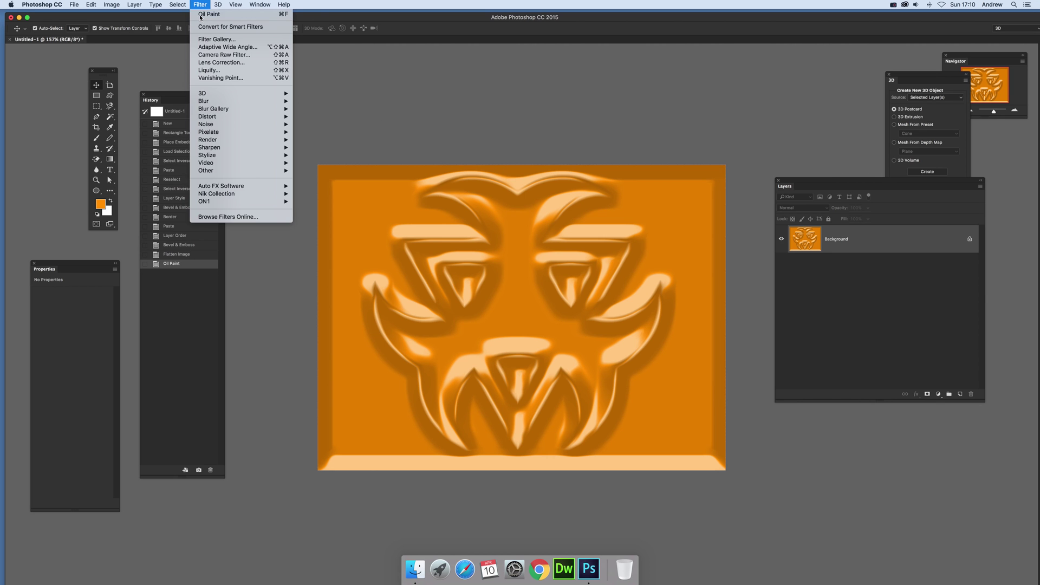
pyautogui.click(199, 16)
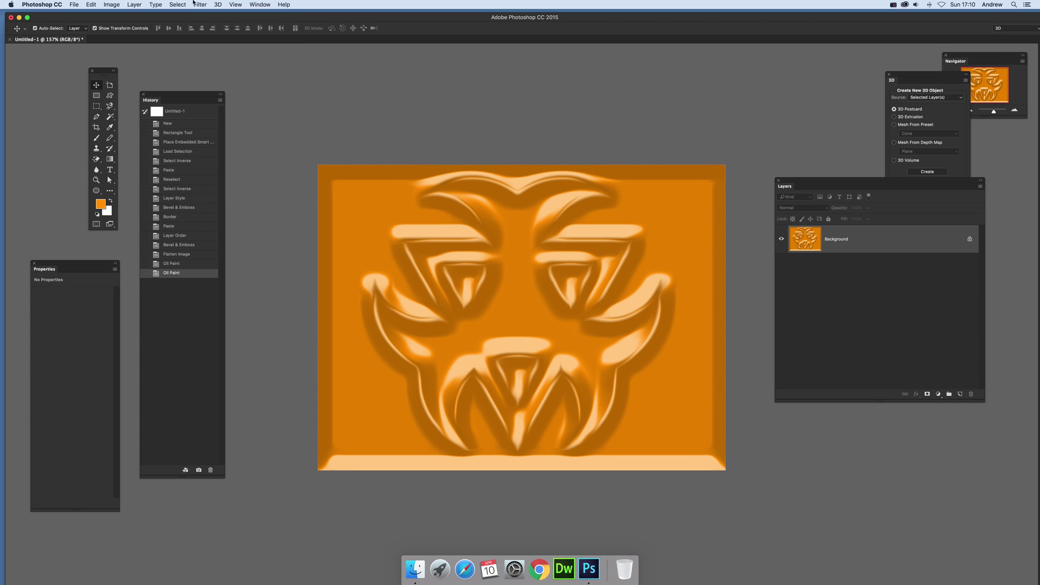
pyautogui.click(200, 5)
pyautogui.click(203, 14)
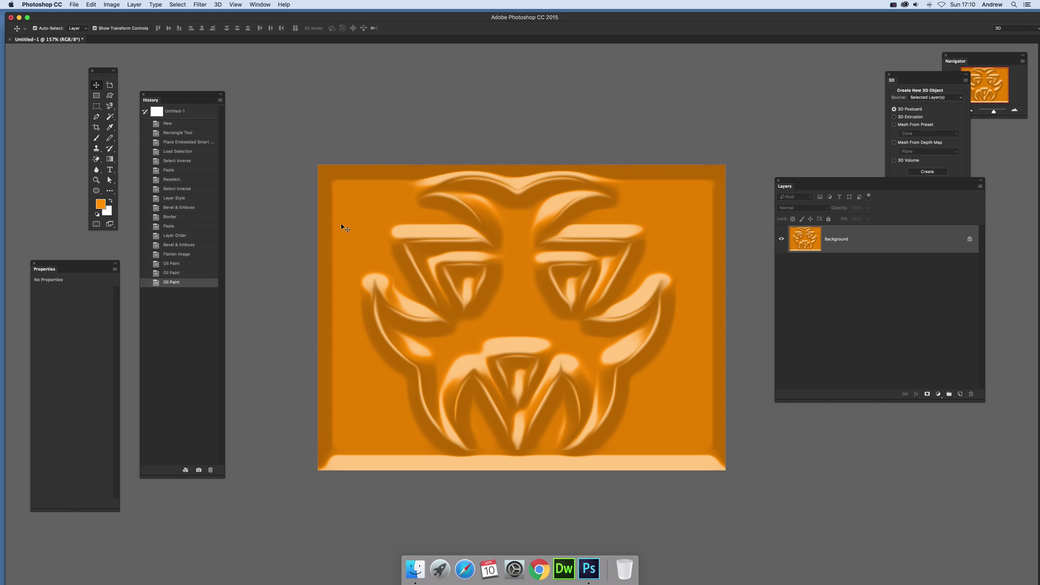
# In Camera Raw, drag a radial filter around the trefoil to darken the outer edges.
pyautogui.click(199, 5)
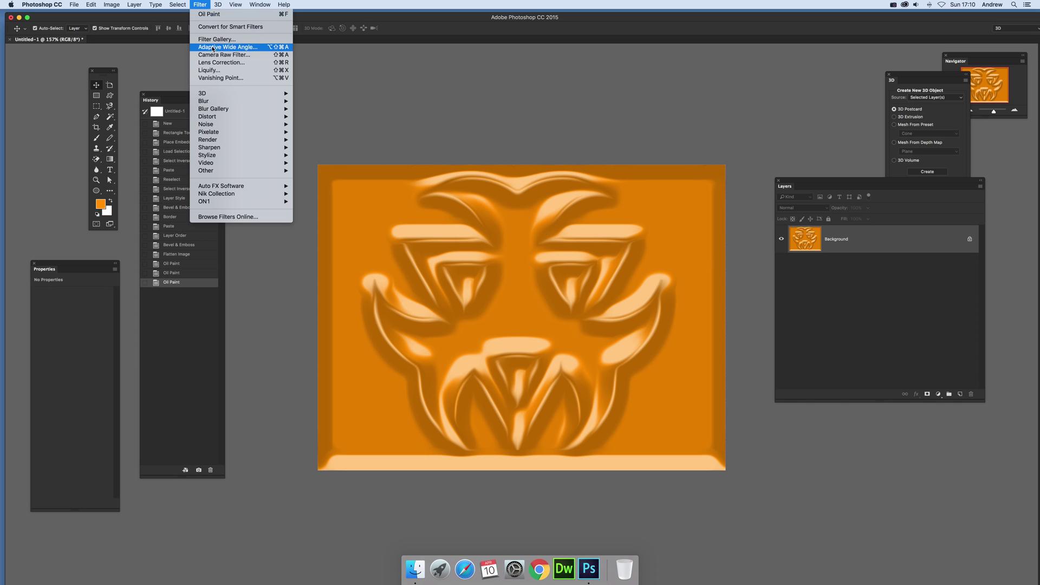
pyautogui.click(383, 182)
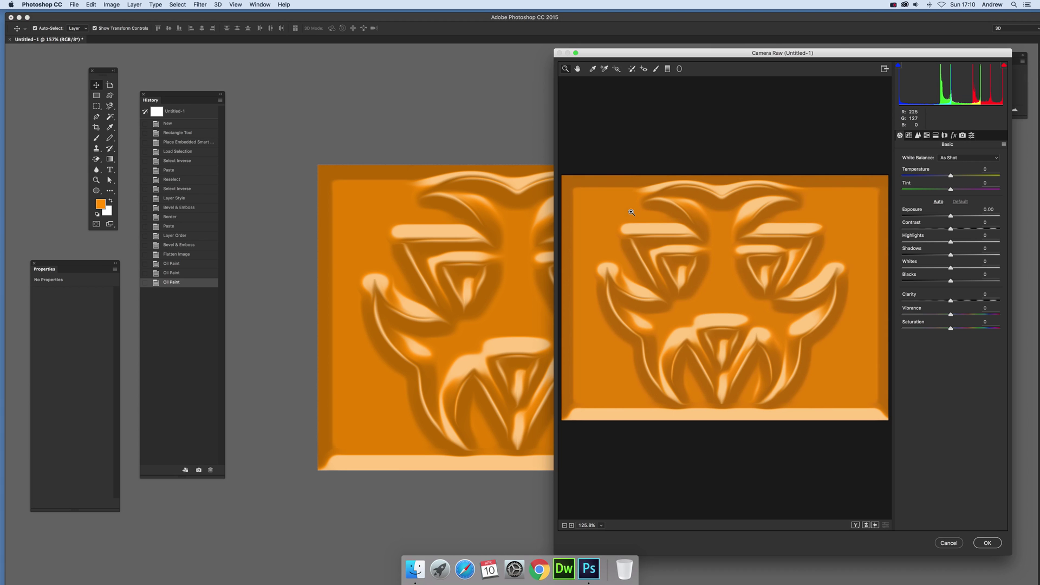
pyautogui.click(679, 68)
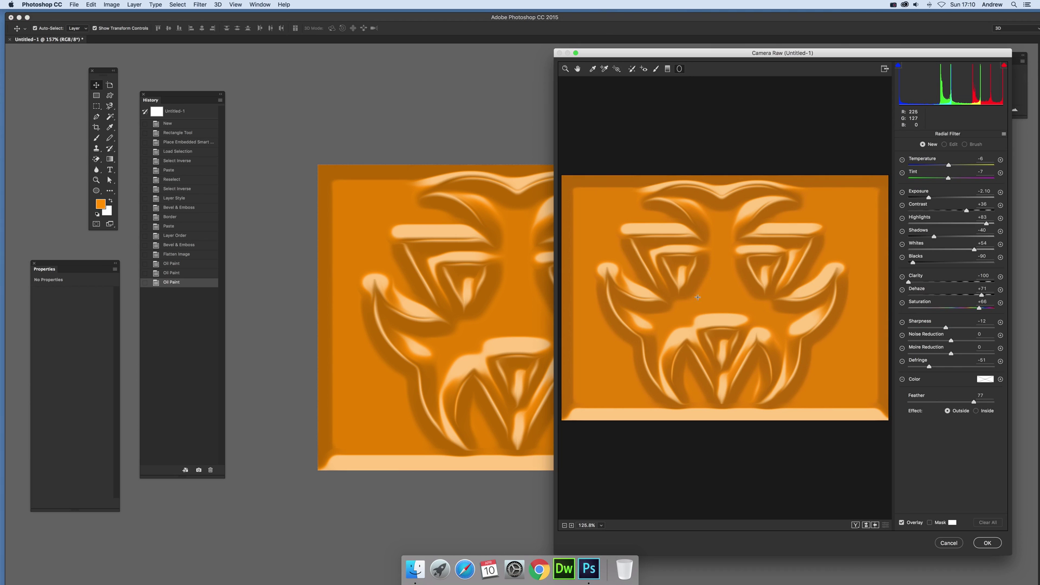
pyautogui.moveTo(718, 276); pyautogui.dragTo(808, 369)
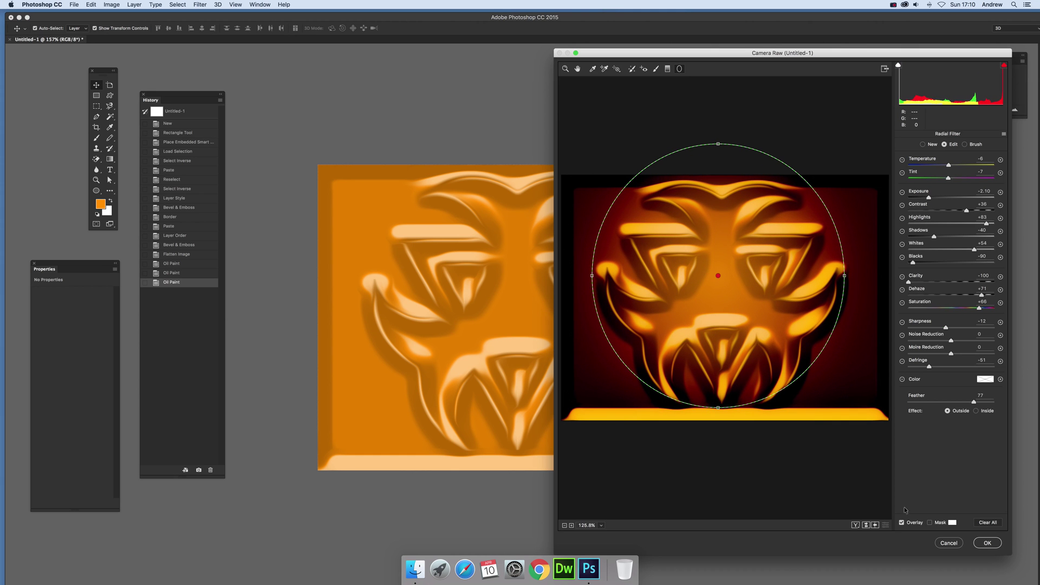
pyautogui.click(986, 543)
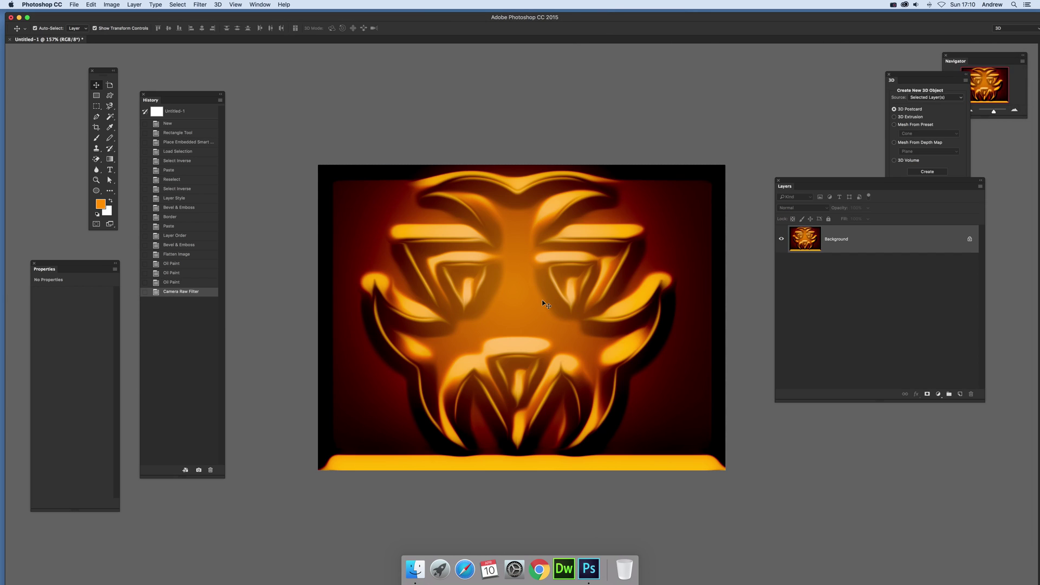